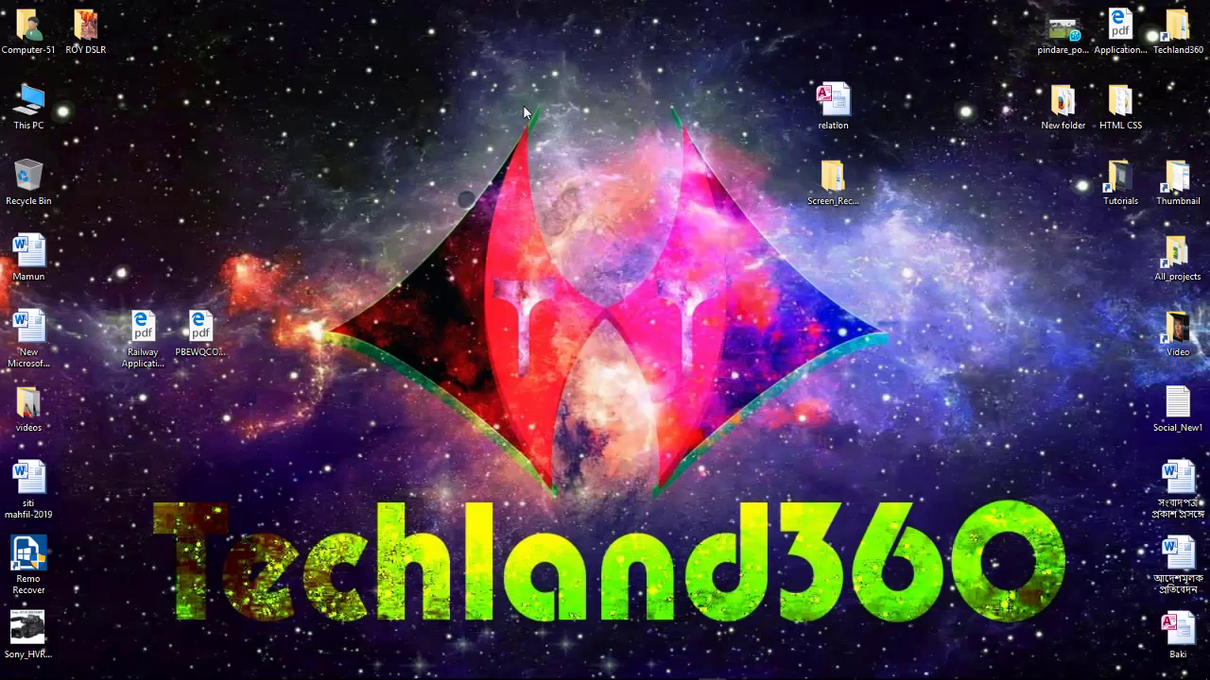
pyautogui.doubleClick(832, 178)
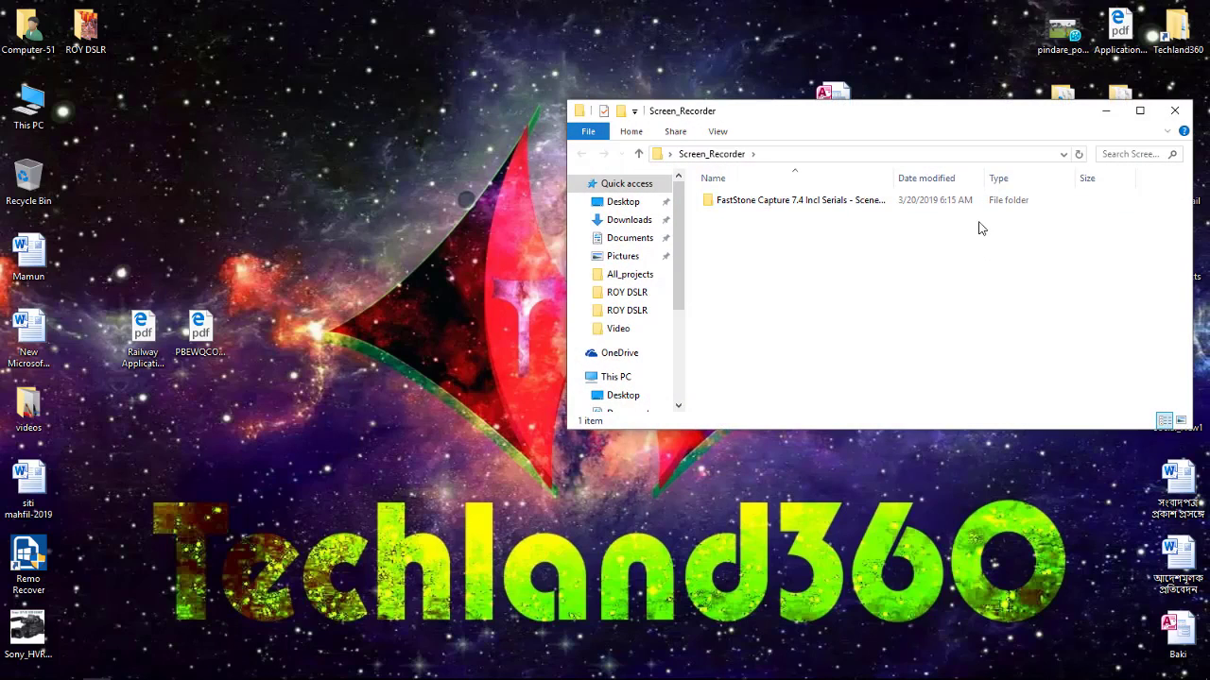
pyautogui.moveTo(1022, 113); pyautogui.dragTo(887, 126)
pyautogui.click(1040, 124)
pyautogui.rightClick(649, 119)
pyautogui.click(666, 164)
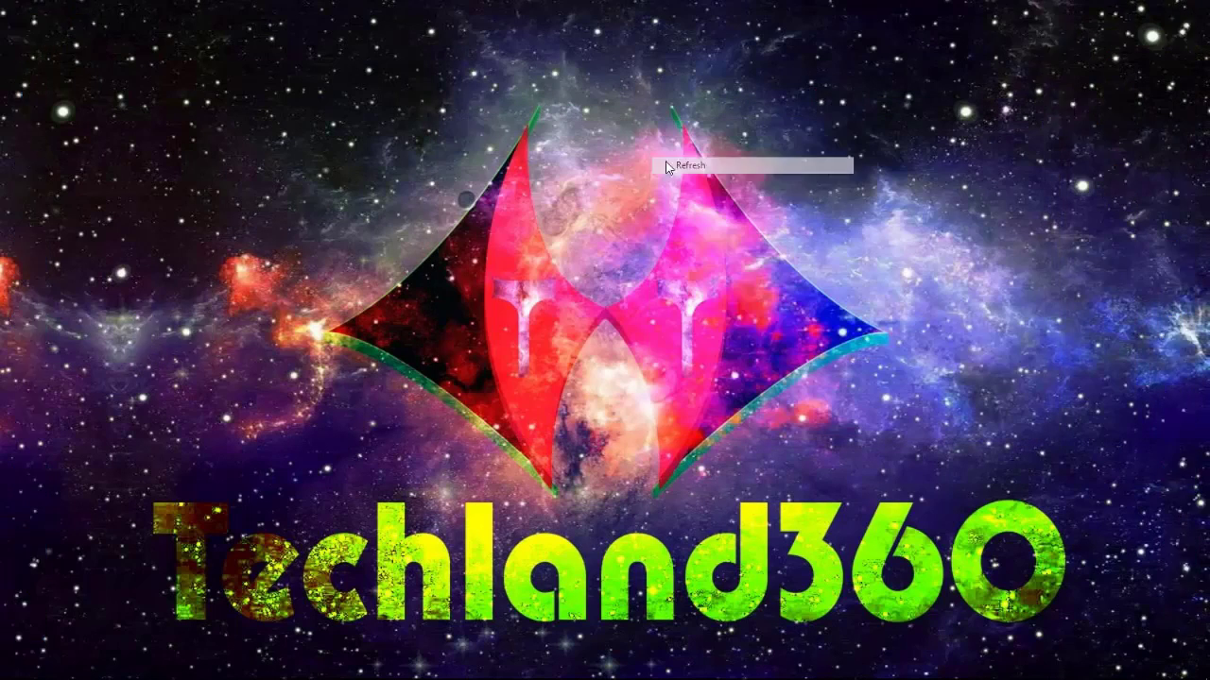
pyautogui.rightClick(600, 152)
pyautogui.click(636, 196)
pyautogui.rightClick(637, 187)
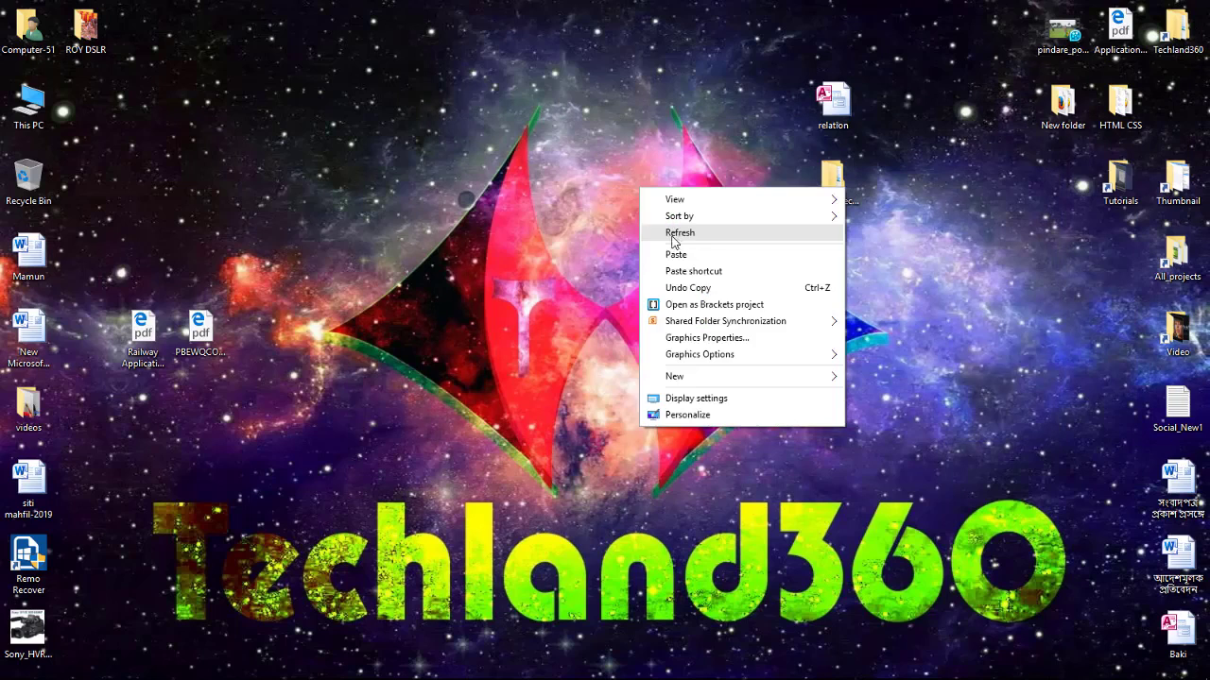
pyautogui.click(642, 233)
pyautogui.rightClick(620, 261)
pyautogui.click(626, 257)
pyautogui.moveTo(503, 671)
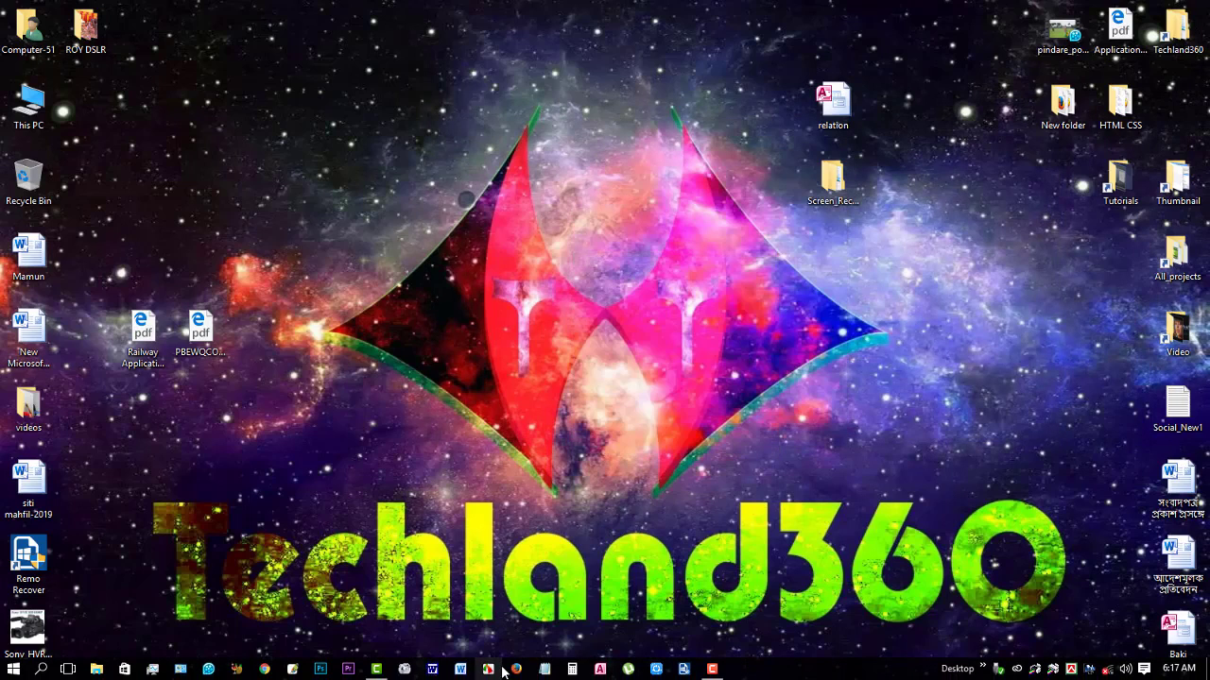
# Open the FastStone Capture 7.4 folder inside the Screen_Recorder desktop folder and maximize its window
pyautogui.doubleClick(845, 183)
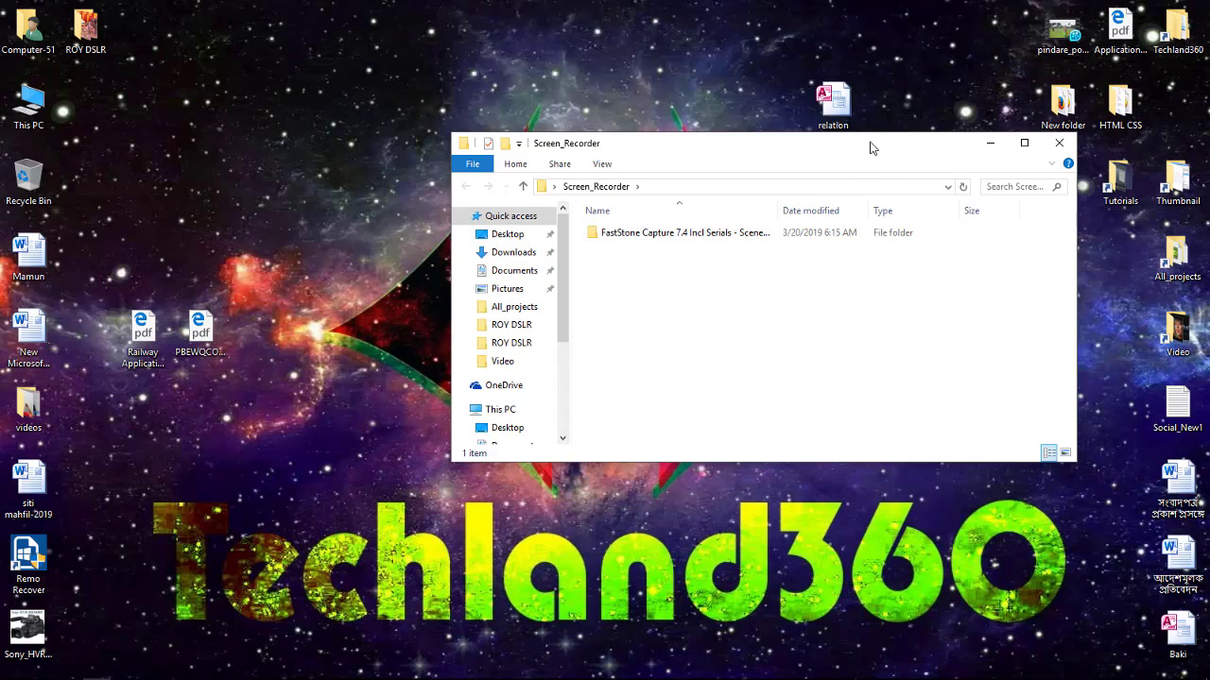
pyautogui.moveTo(871, 149); pyautogui.dragTo(695, 269)
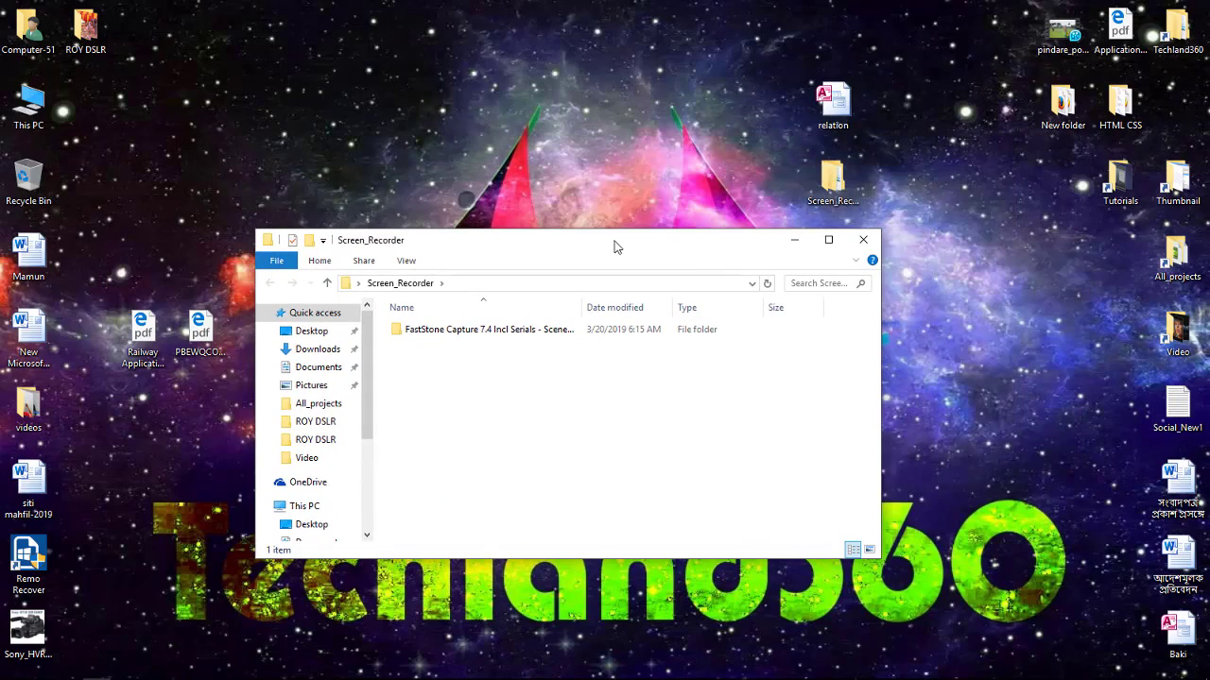
pyautogui.moveTo(614, 247); pyautogui.dragTo(753, 246)
pyautogui.press('Return')
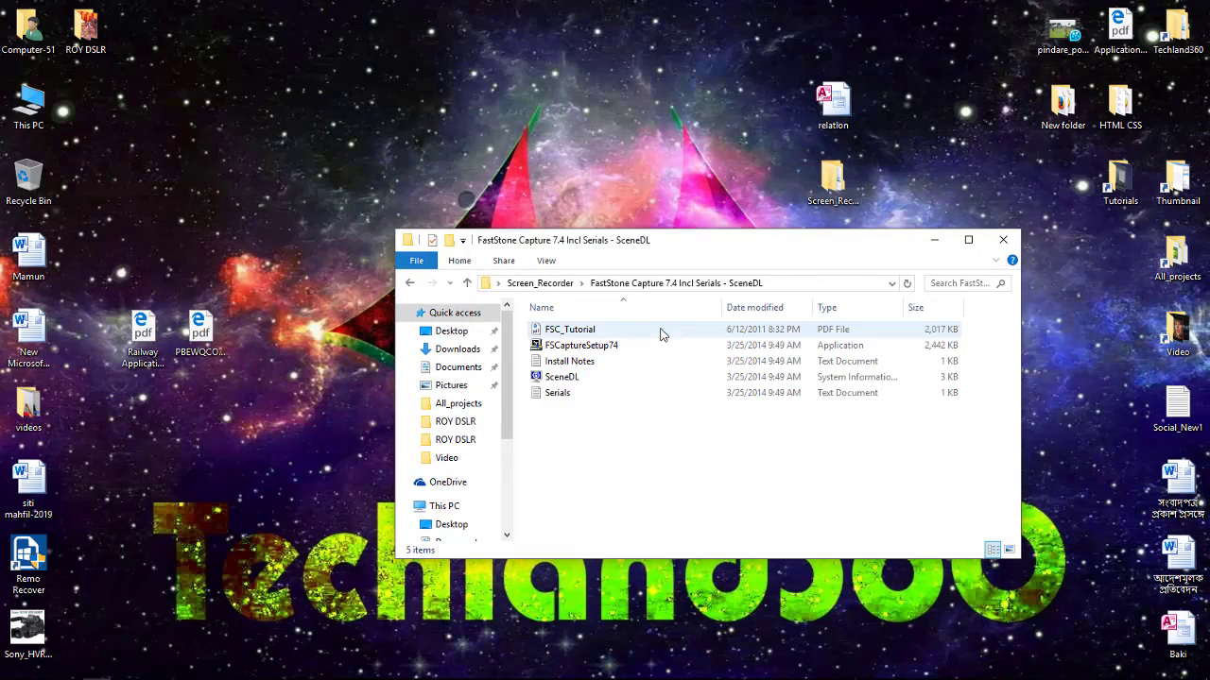
pyautogui.doubleClick(773, 244)
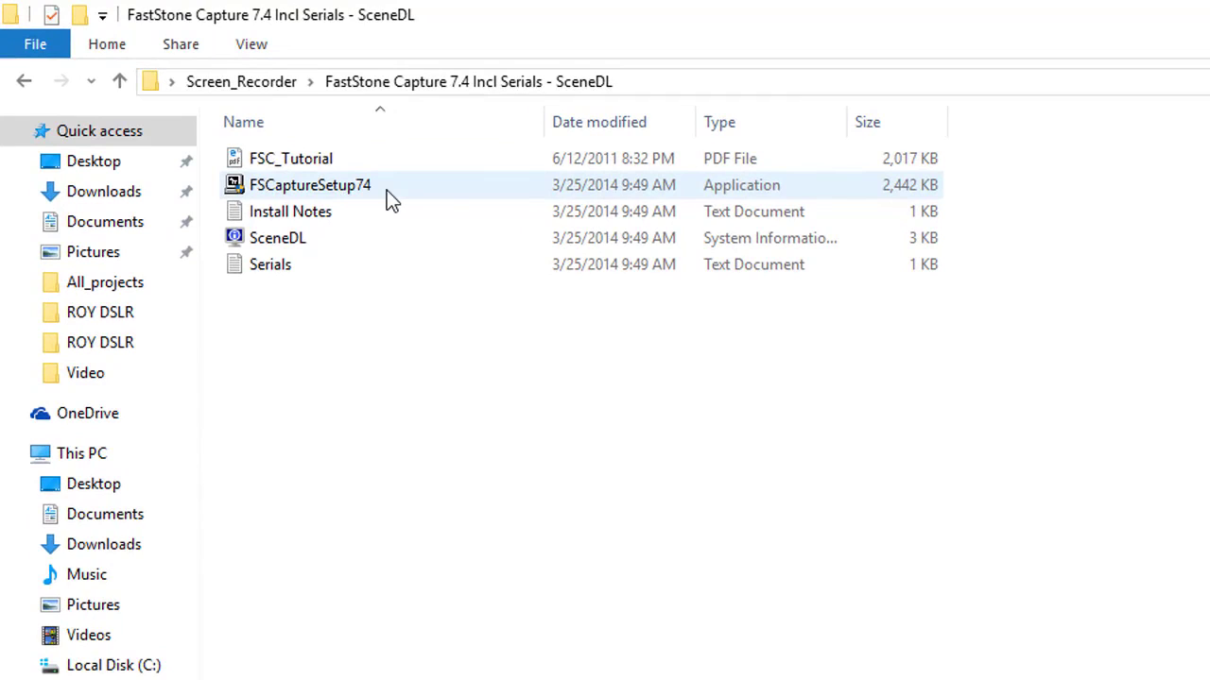
# Run FSCaptureSetup74 and install FastStone Capture 7.4 into C:\Program Files (x86)\FastStone Capture
pyautogui.click(360, 194)
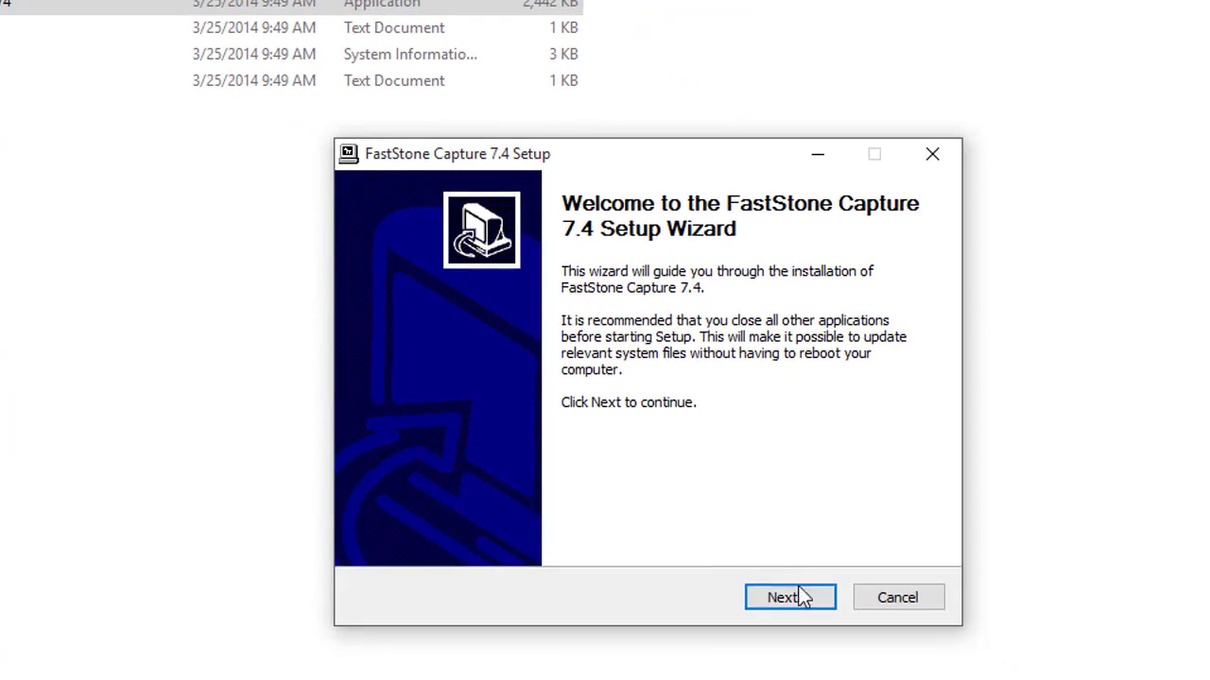
pyautogui.click(790, 597)
pyautogui.click(694, 455)
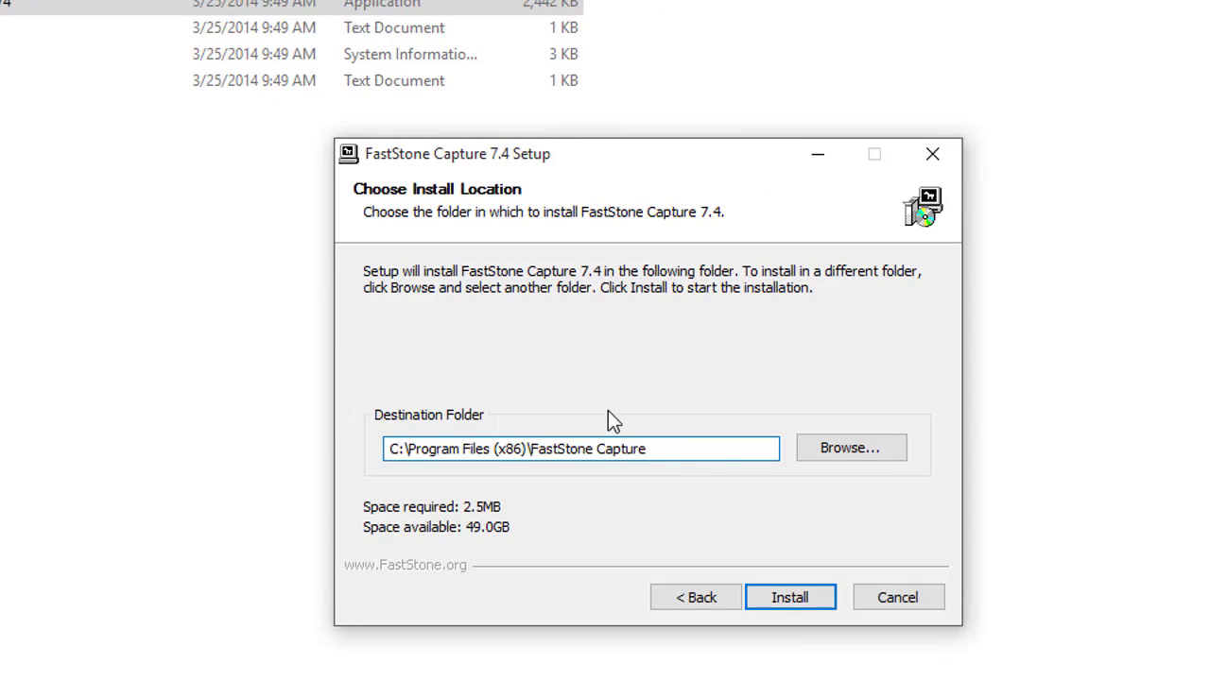
pyautogui.click(793, 599)
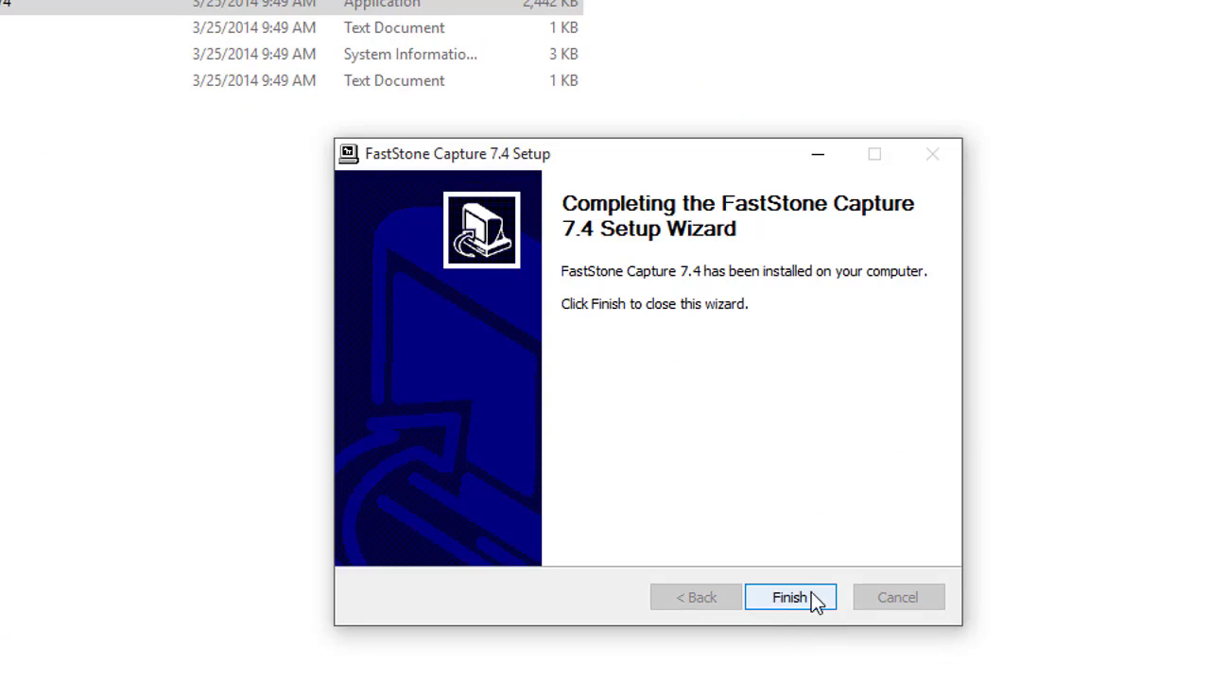
pyautogui.click(811, 595)
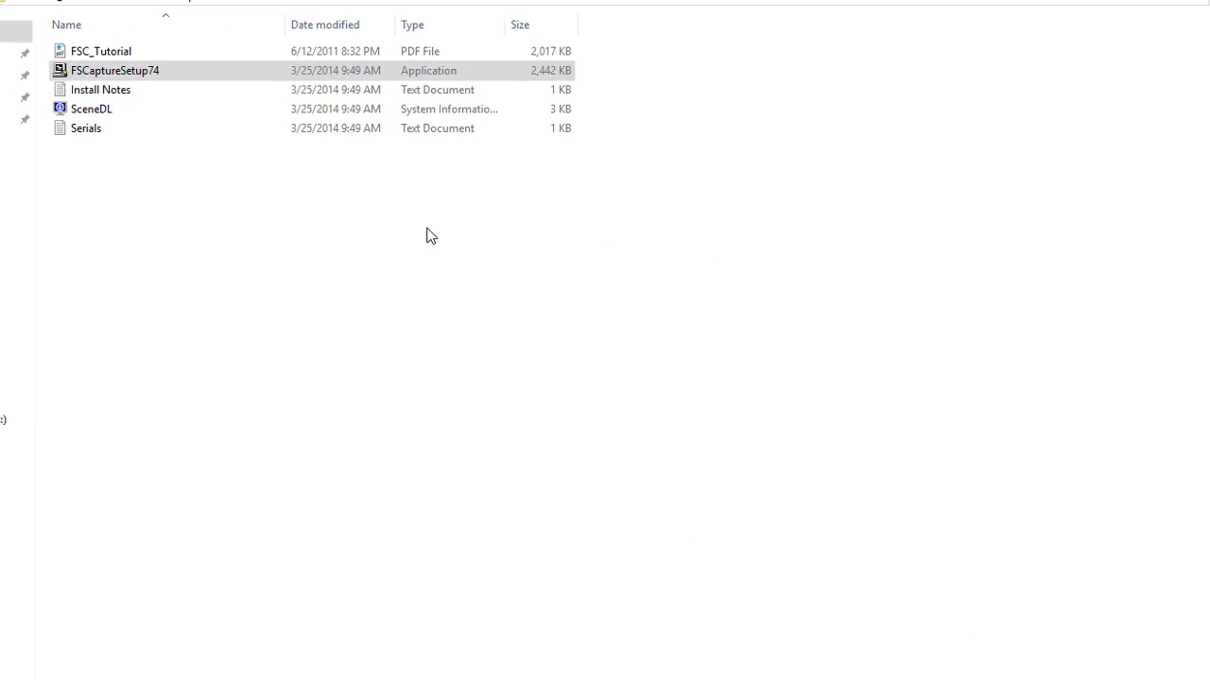
# Open the Serials text file, shrink its window to uncover the desktop, and refresh the desktop
pyautogui.doubleClick(107, 130)
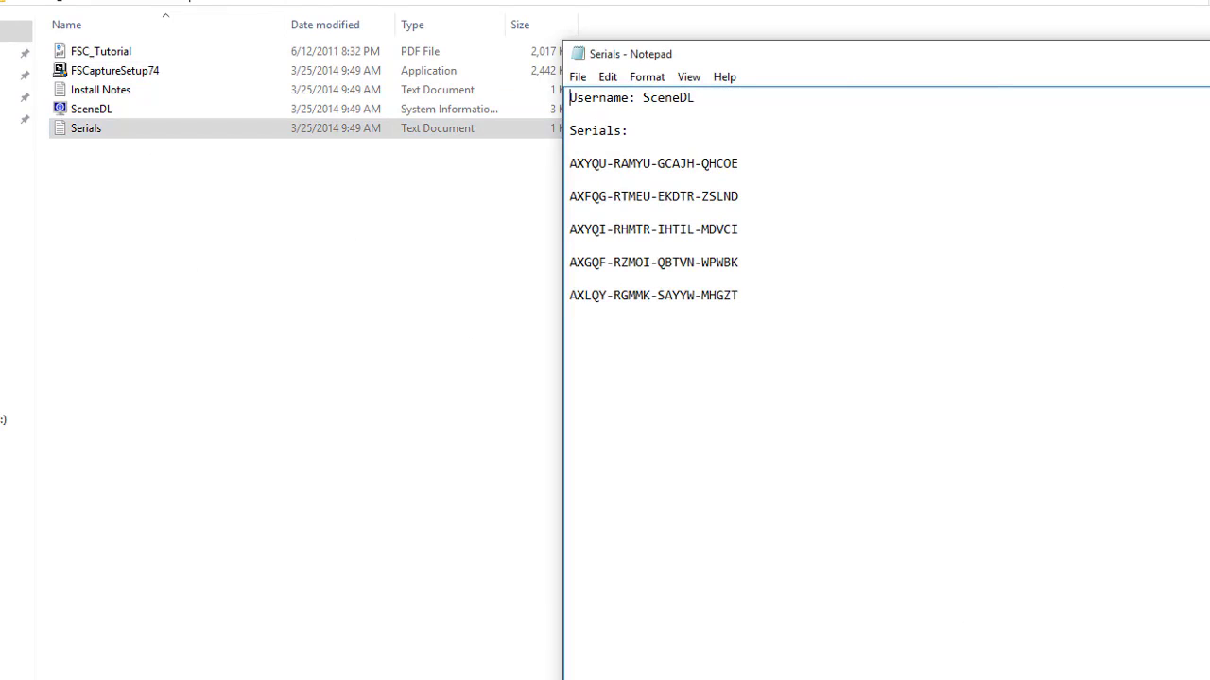
pyautogui.moveTo(1209, 679); pyautogui.dragTo(1175, 359)
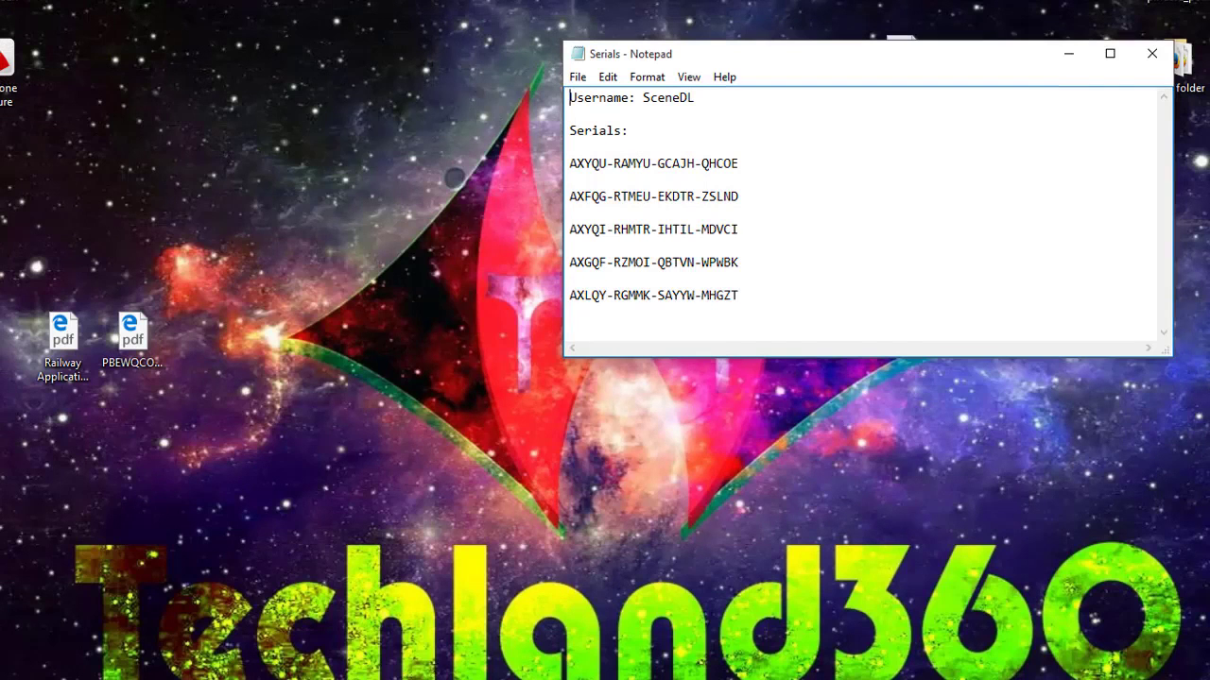
pyautogui.rightClick(271, 82)
pyautogui.click(326, 137)
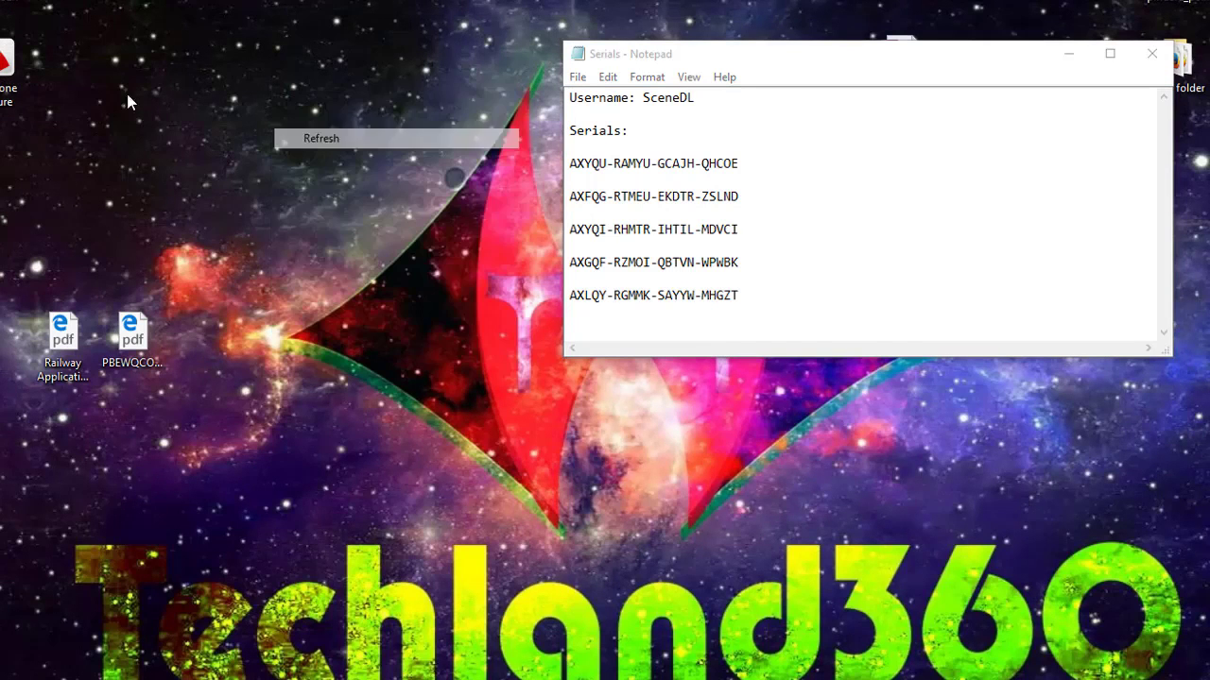
# Launch FastStone Capture from the desktop, open its registration form and place it below the serials text
pyautogui.doubleClick(21, 56)
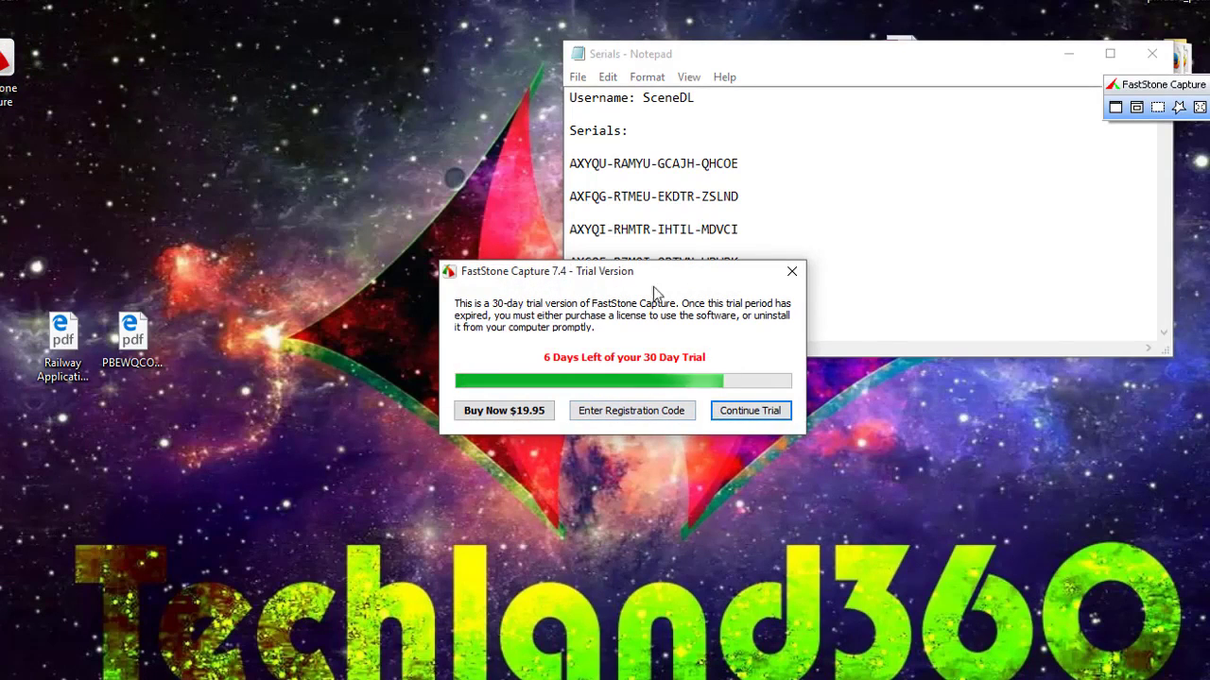
pyautogui.moveTo(653, 286); pyautogui.dragTo(715, 308)
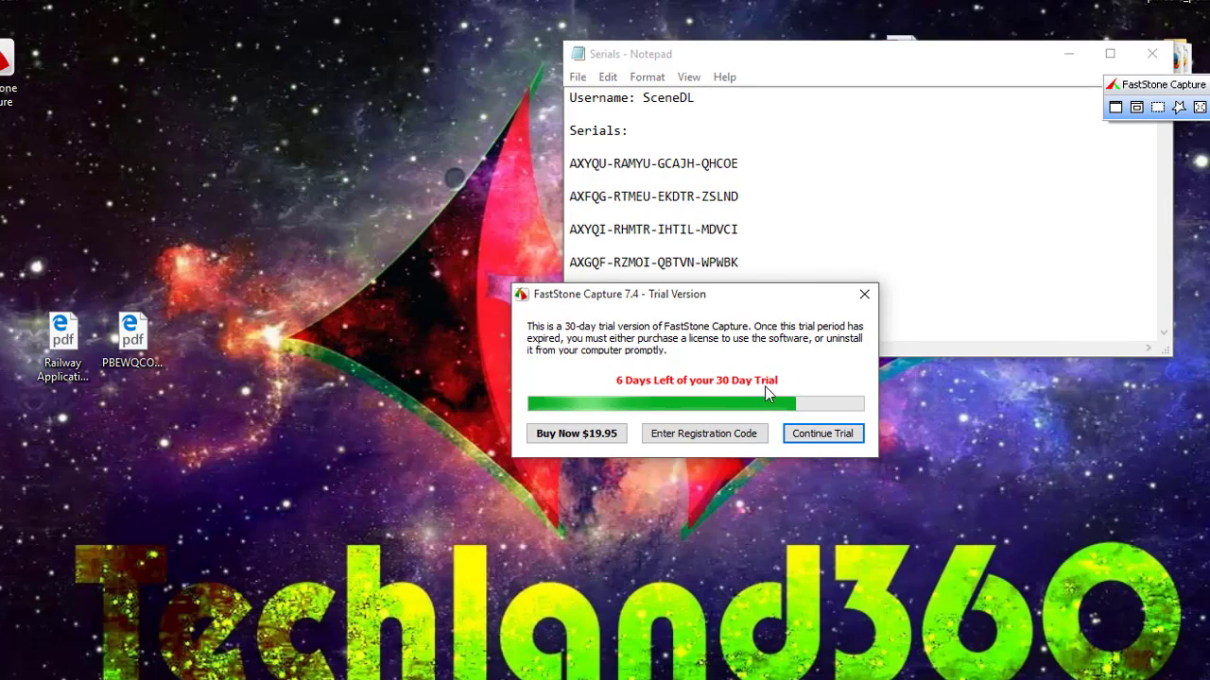
pyautogui.click(740, 433)
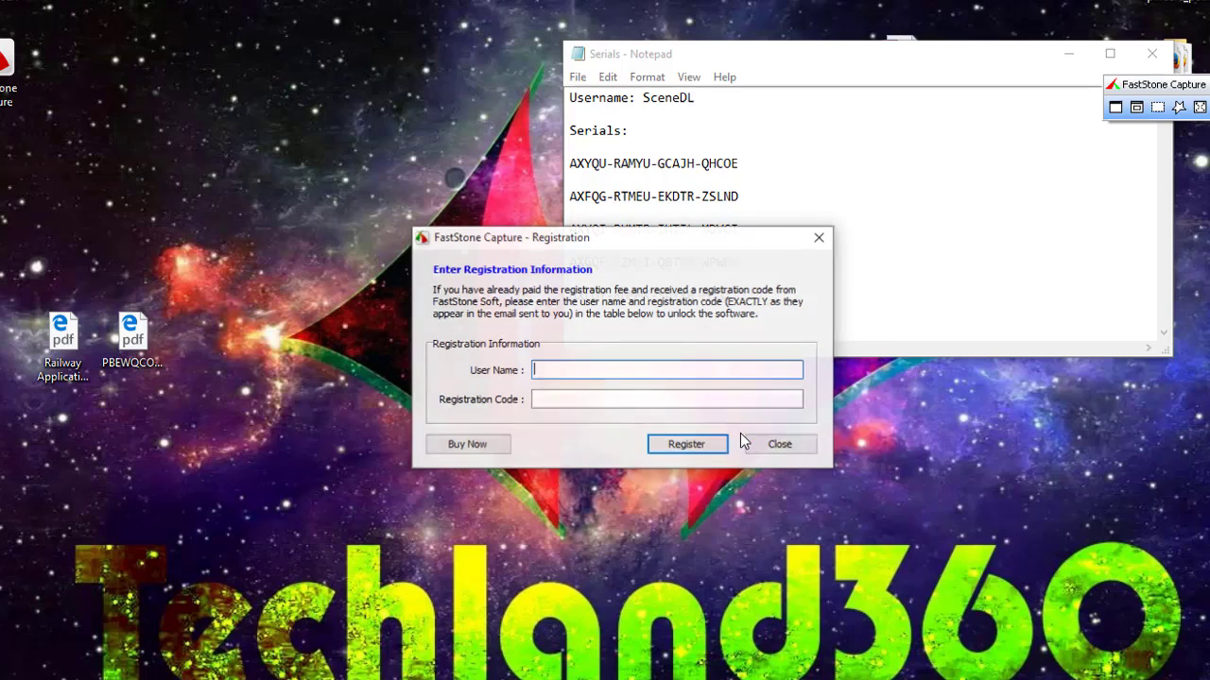
pyautogui.moveTo(673, 240); pyautogui.dragTo(795, 403)
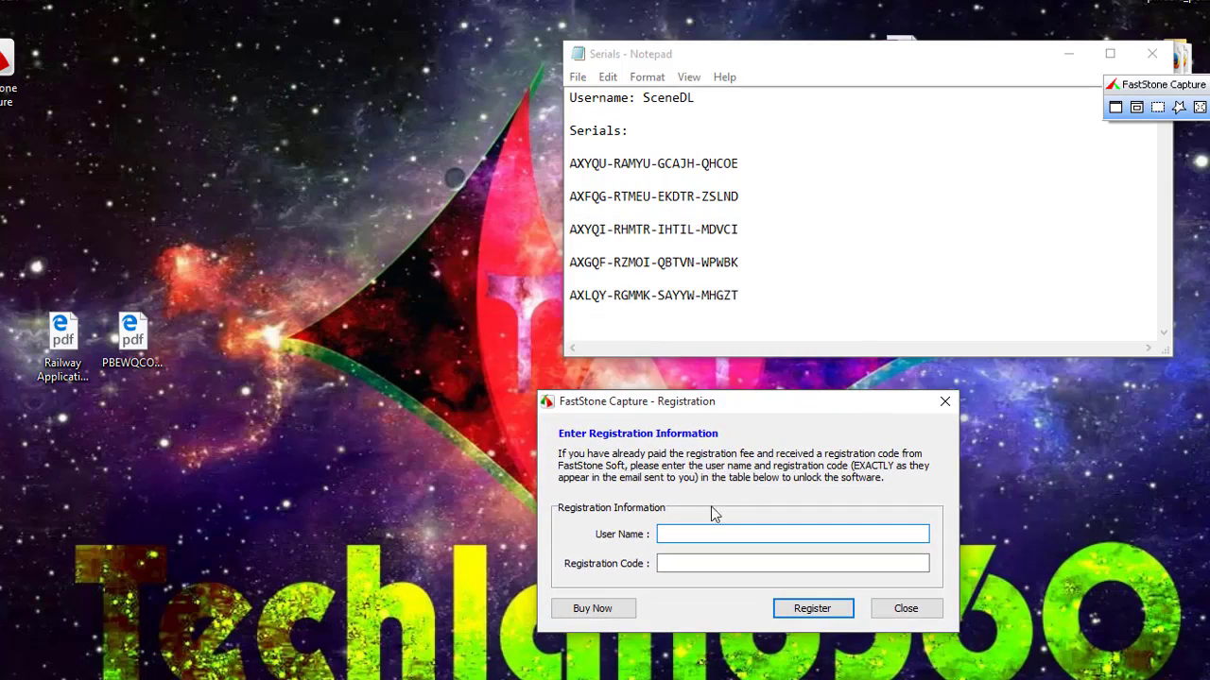
# Copy the username from the Serials file into the registration form's User Name field
pyautogui.click(726, 98)
pyautogui.moveTo(727, 98); pyautogui.dragTo(647, 99)
pyautogui.rightClick(662, 100)
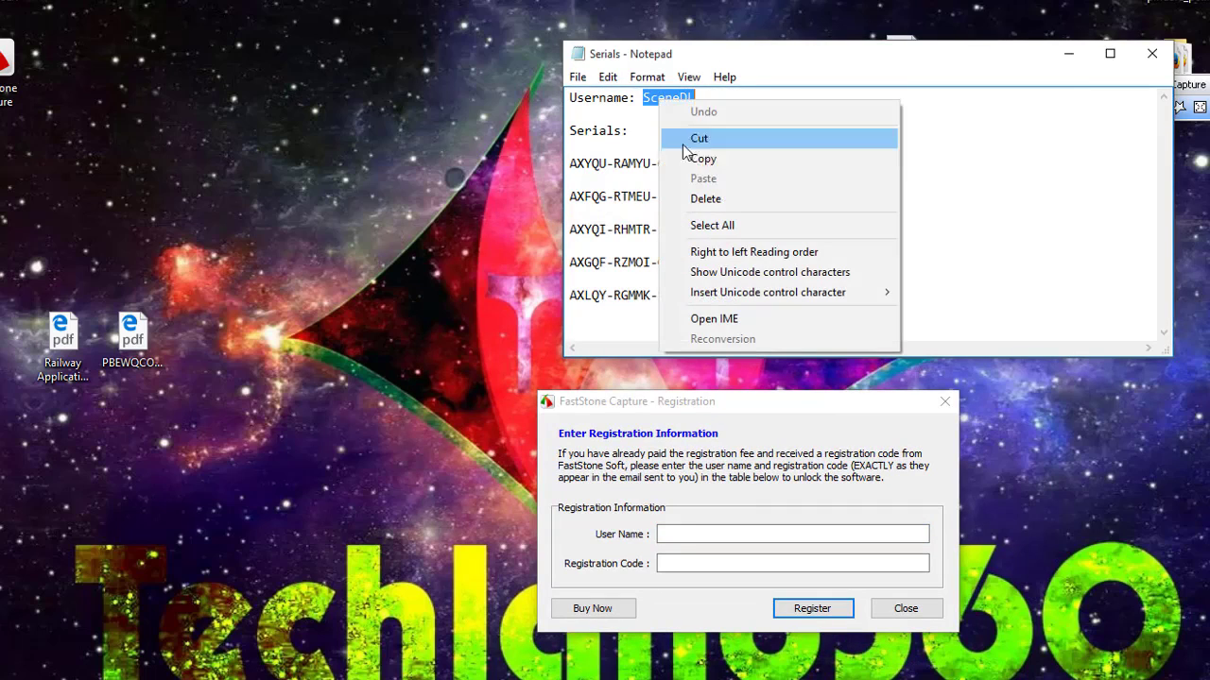
pyautogui.click(705, 159)
pyautogui.click(693, 539)
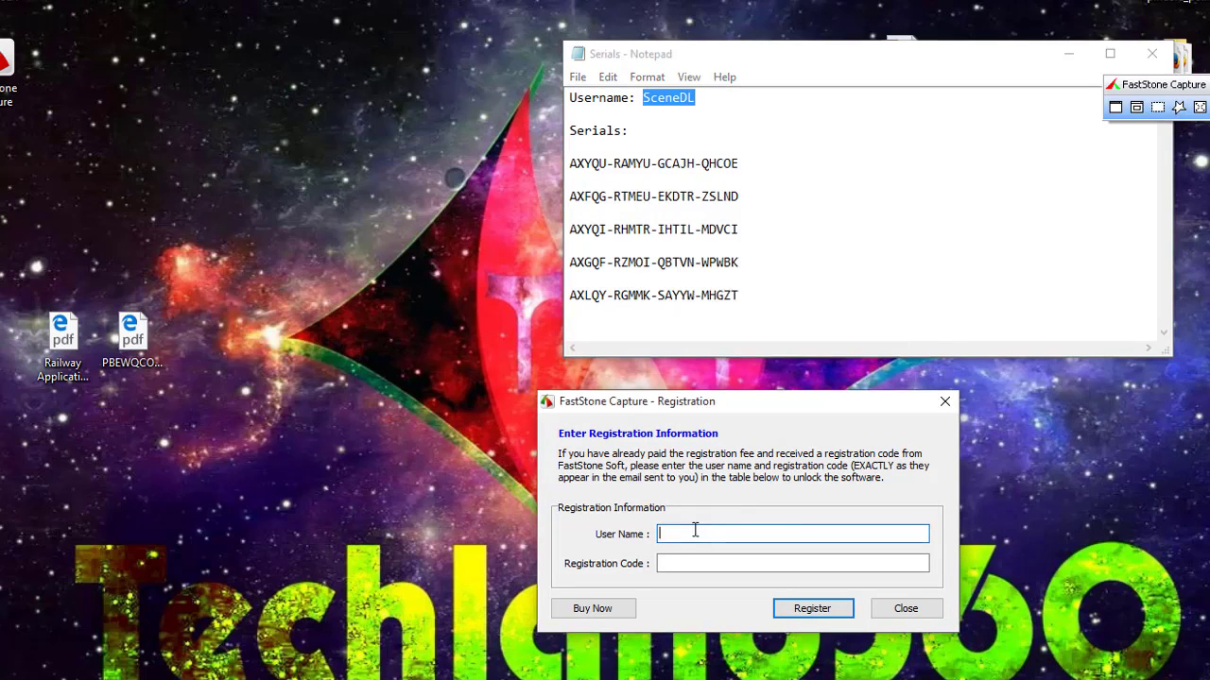
pyautogui.rightClick(694, 539)
pyautogui.click(735, 354)
# Copy the second serial from the Serials file into the Registration Code field and register the program
pyautogui.click(753, 207)
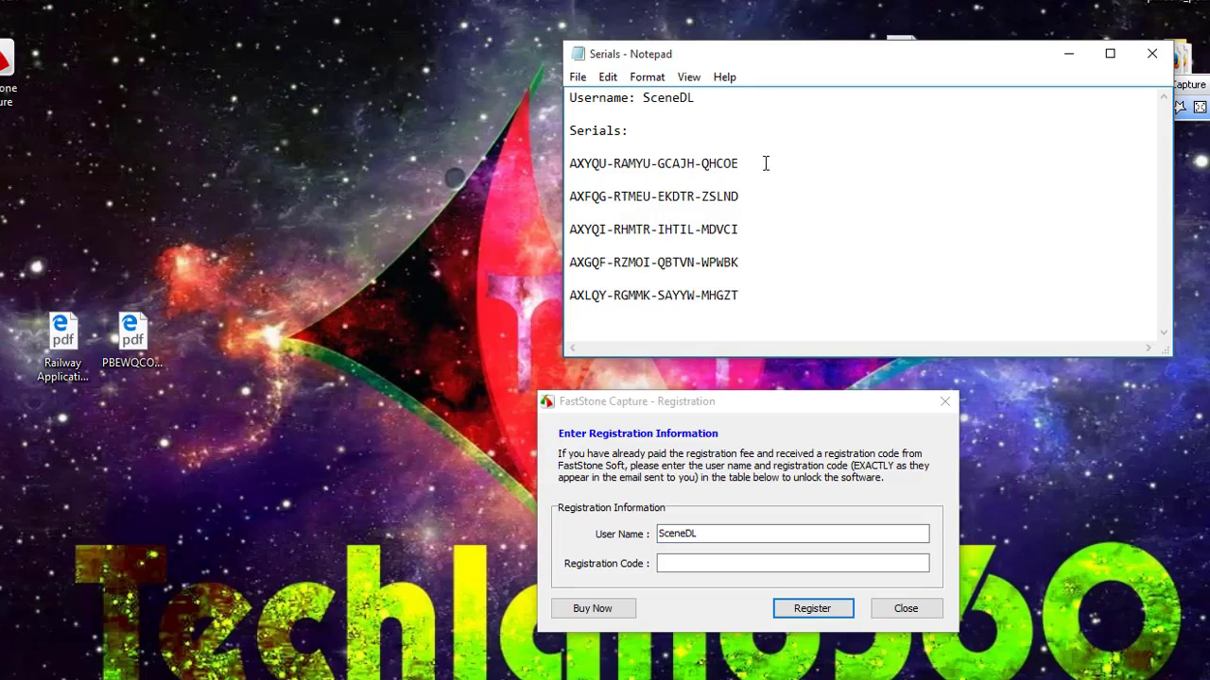
pyautogui.moveTo(748, 199); pyautogui.dragTo(509, 200)
pyautogui.rightClick(618, 197)
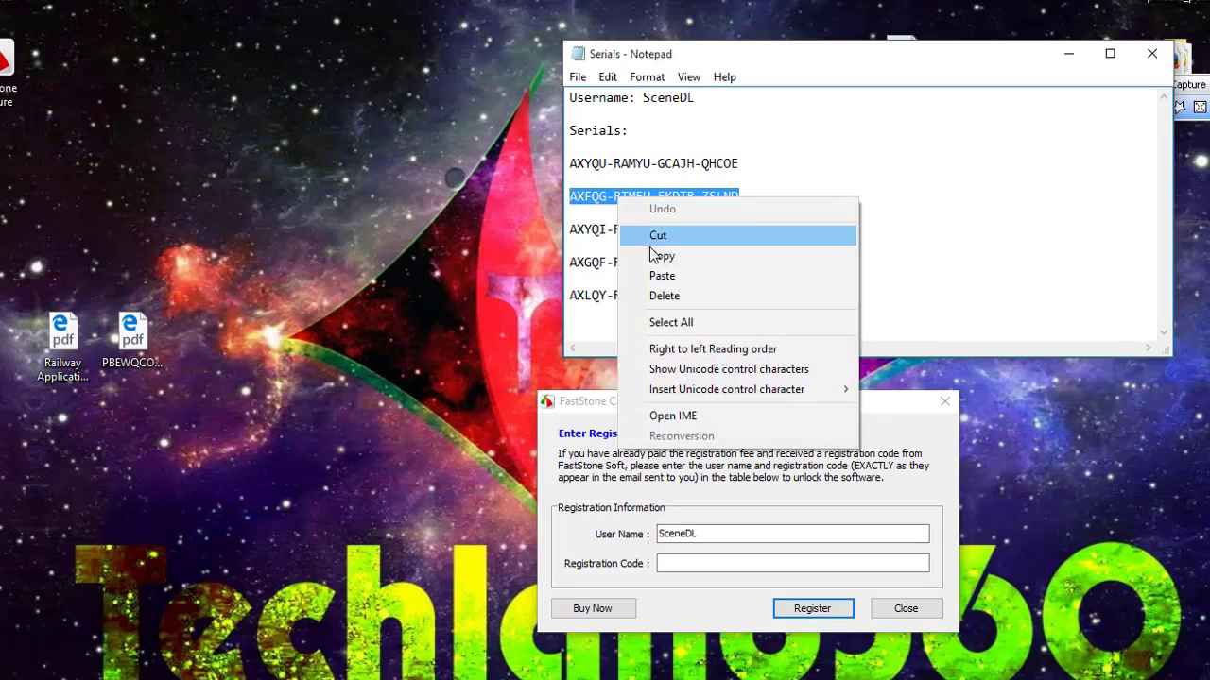
pyautogui.click(651, 256)
pyautogui.click(681, 564)
pyautogui.rightClick(681, 563)
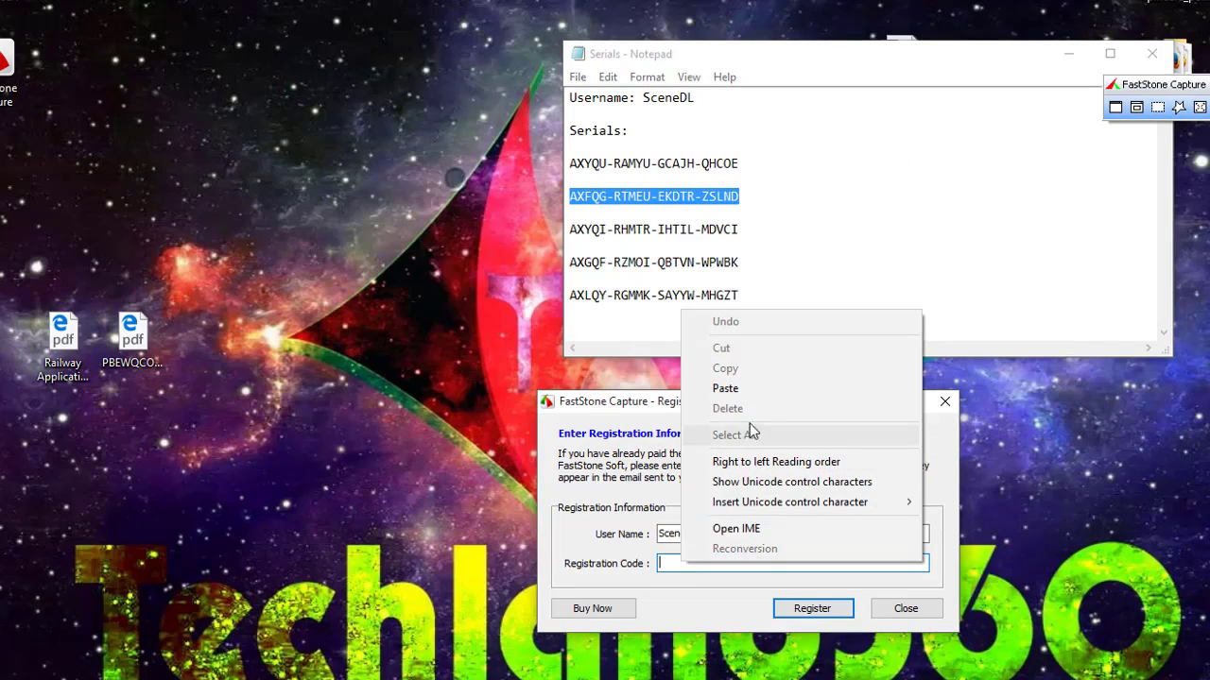
pyautogui.click(756, 394)
pyautogui.click(837, 609)
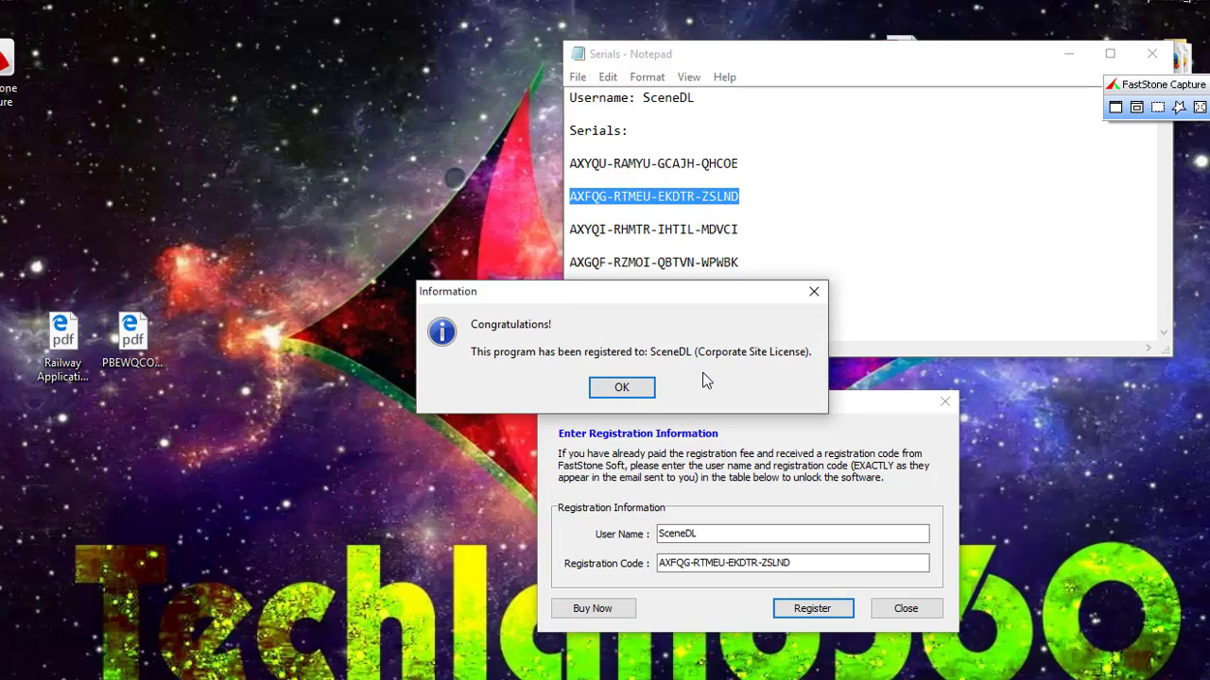
pyautogui.click(622, 388)
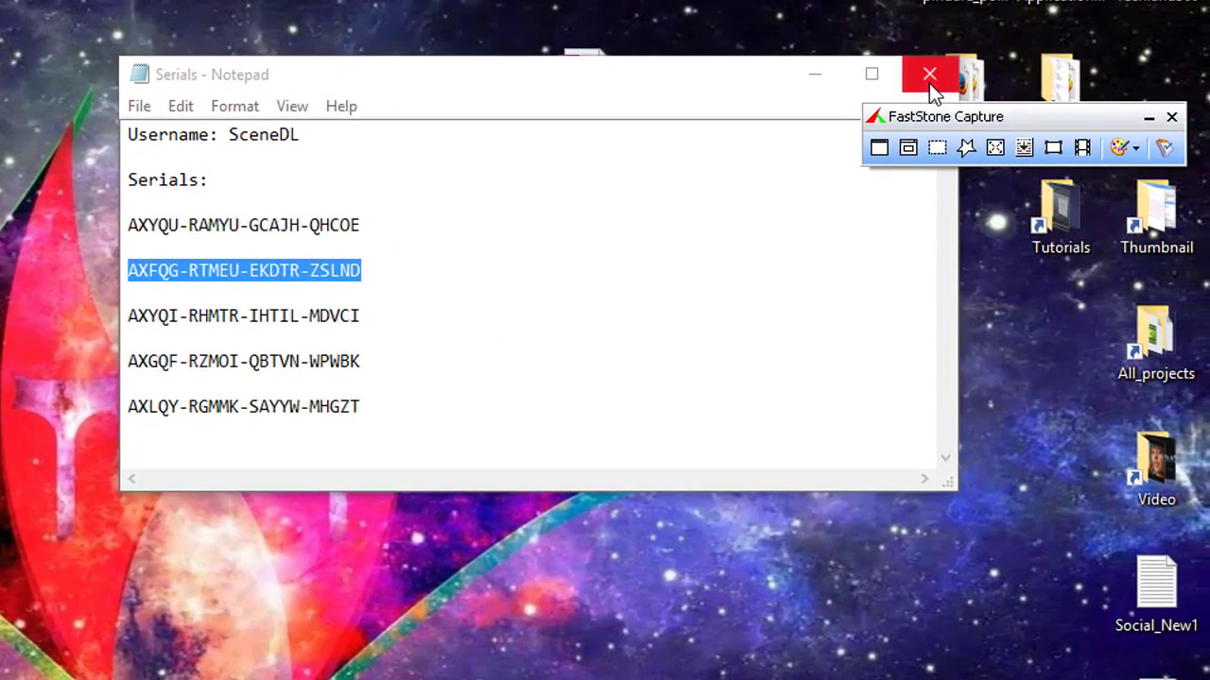
# Close the Serials file and refresh the desktop
pyautogui.click(929, 76)
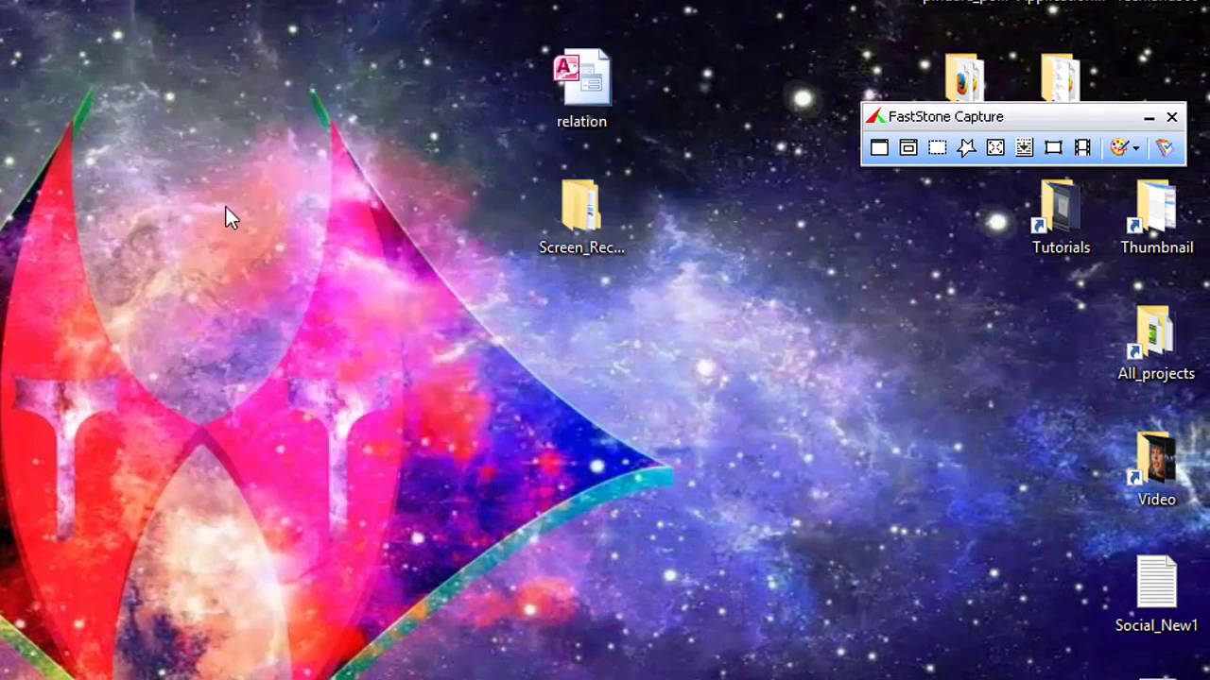
pyautogui.rightClick(170, 140)
pyautogui.click(183, 214)
# Move the FastStone Capture toolbar clear of the desktop folders, open the Screen Recorder and set it to record the Full Screen
pyautogui.moveTo(1013, 113); pyautogui.dragTo(942, 164)
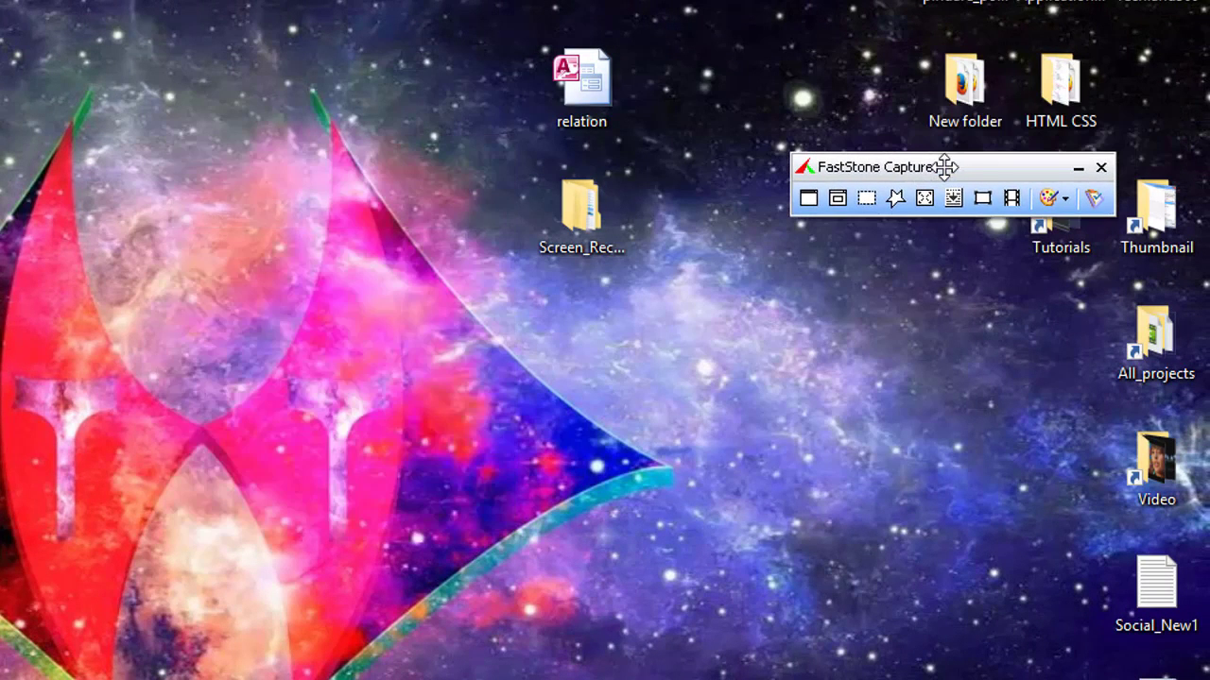
pyautogui.click(1010, 199)
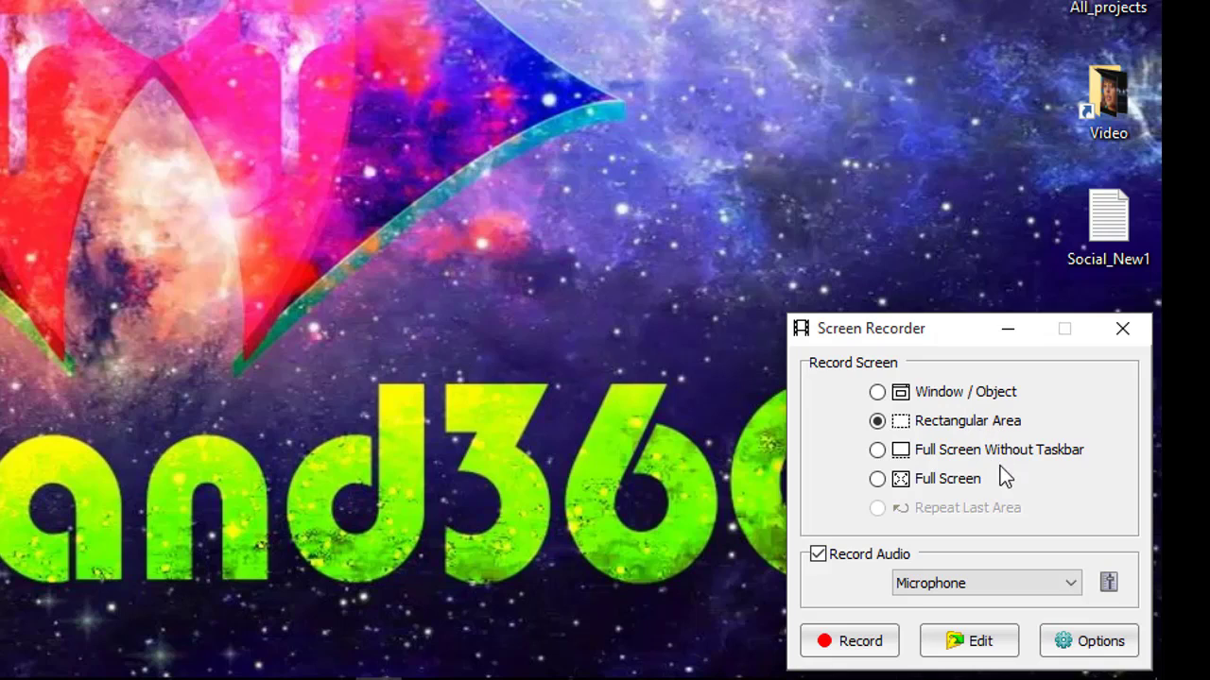
pyautogui.click(879, 480)
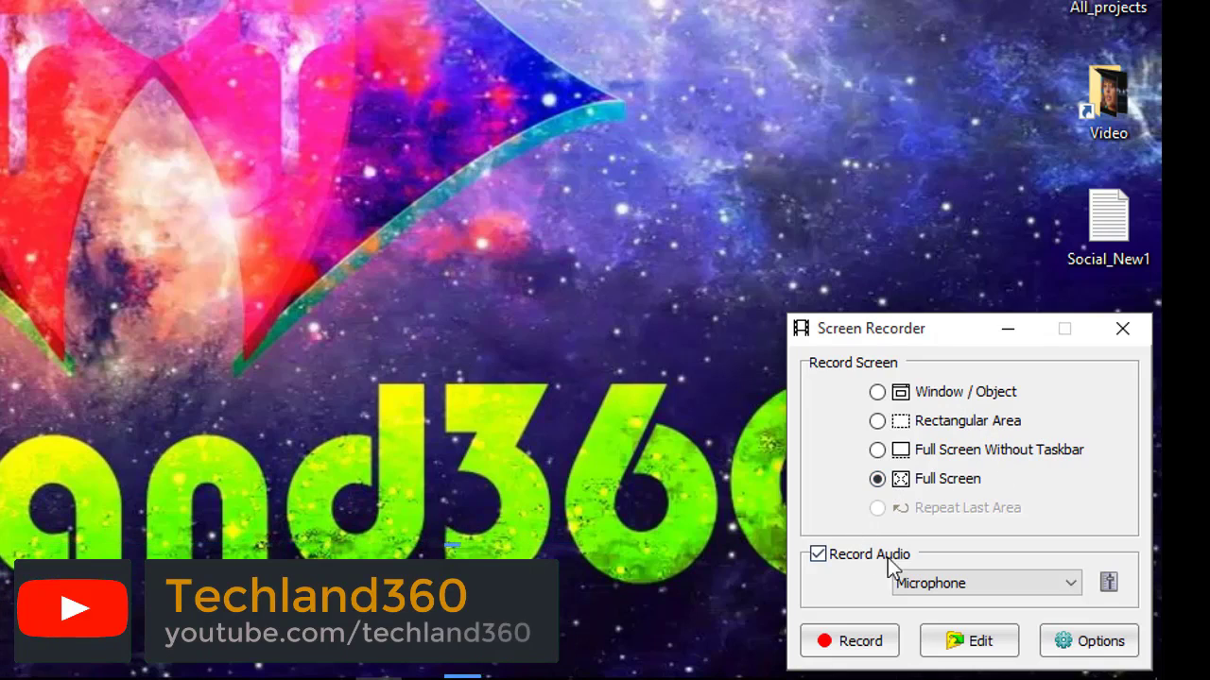
# Examine the audio source choices and the audio settings offered for the recording
pyautogui.click(1071, 584)
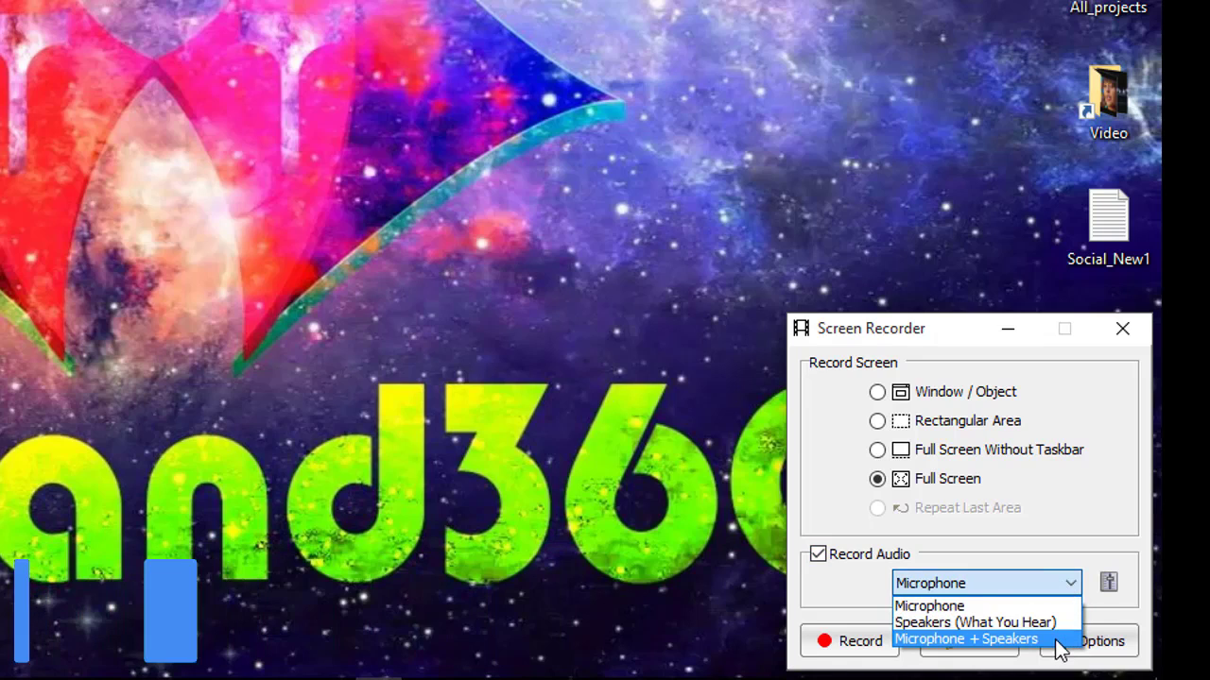
pyautogui.click(1095, 591)
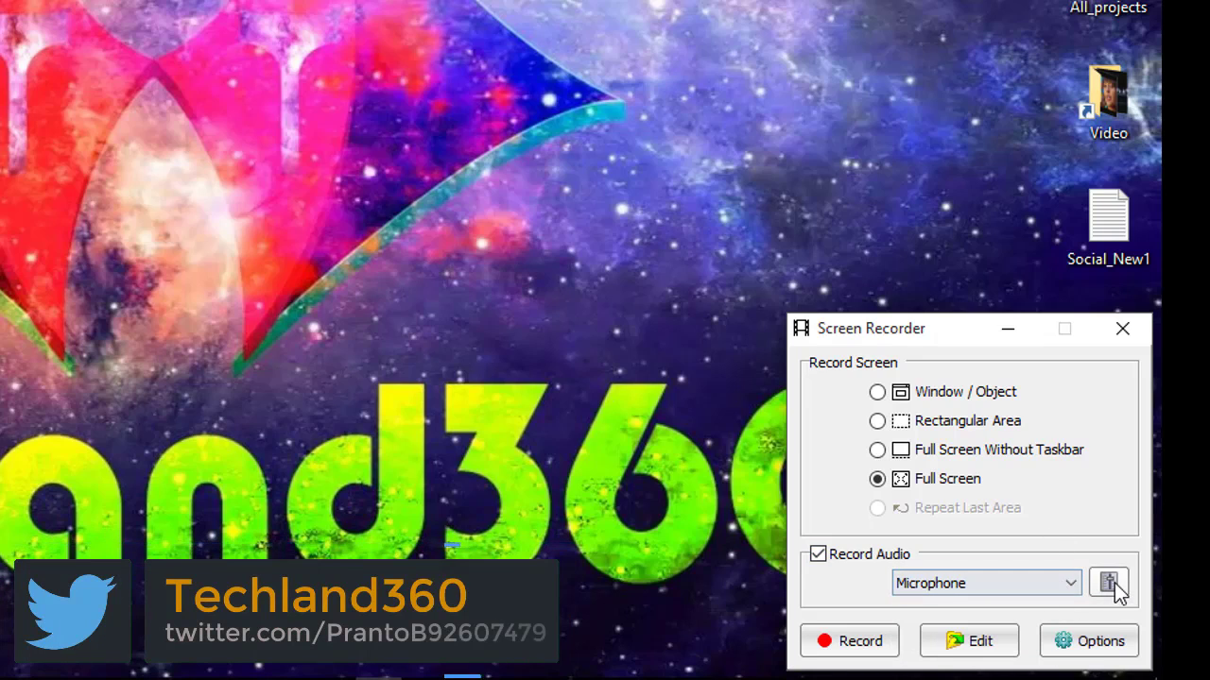
pyautogui.click(54, 217)
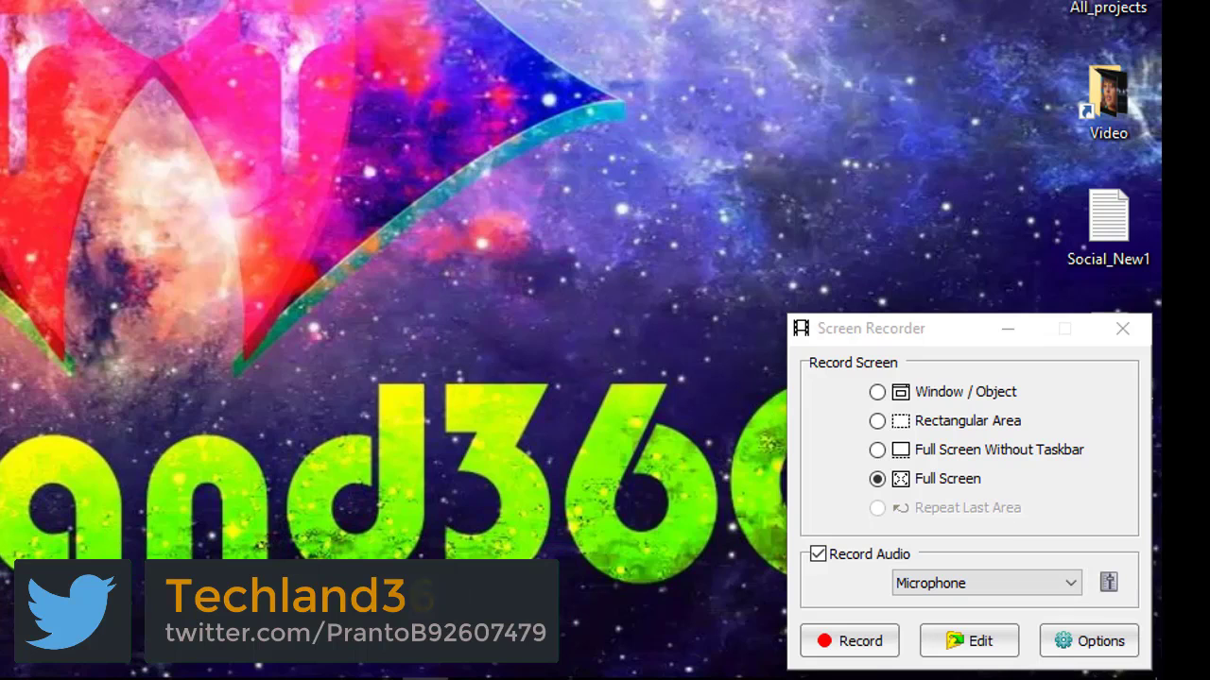
pyautogui.hotkey('alt', 'Tab')
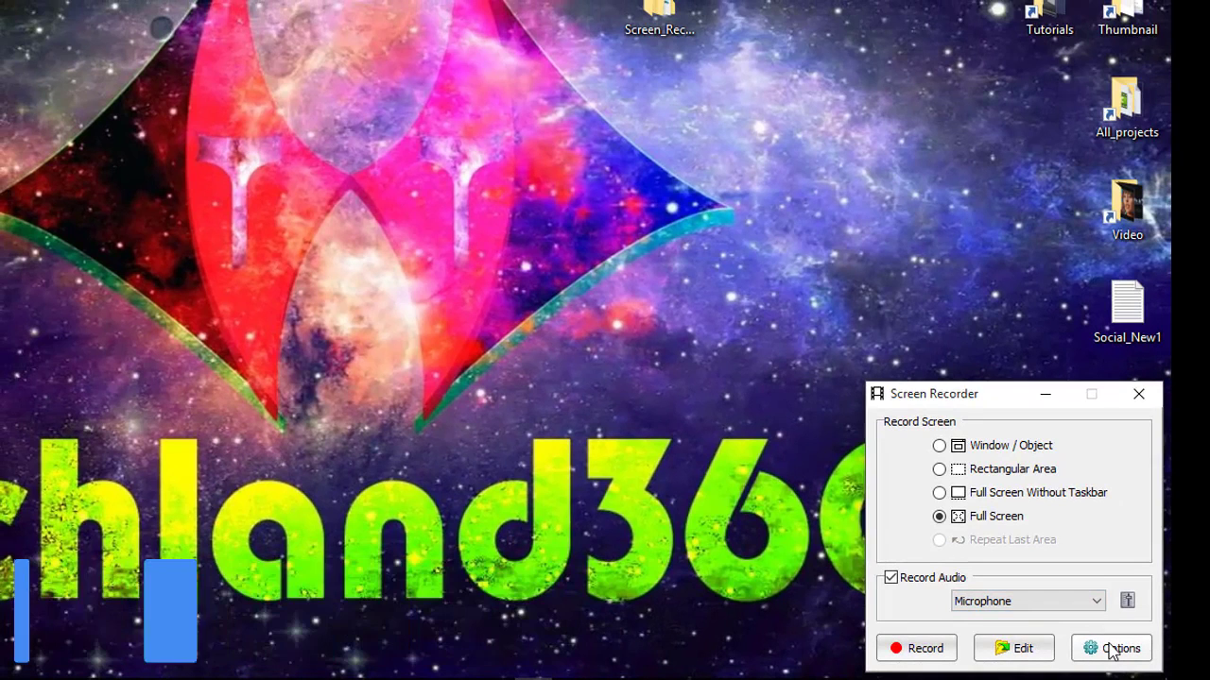
# Open the Screen Recorder options and examine the video quality choices, the audio settings and the pause/resume hotkey
pyautogui.click(1111, 650)
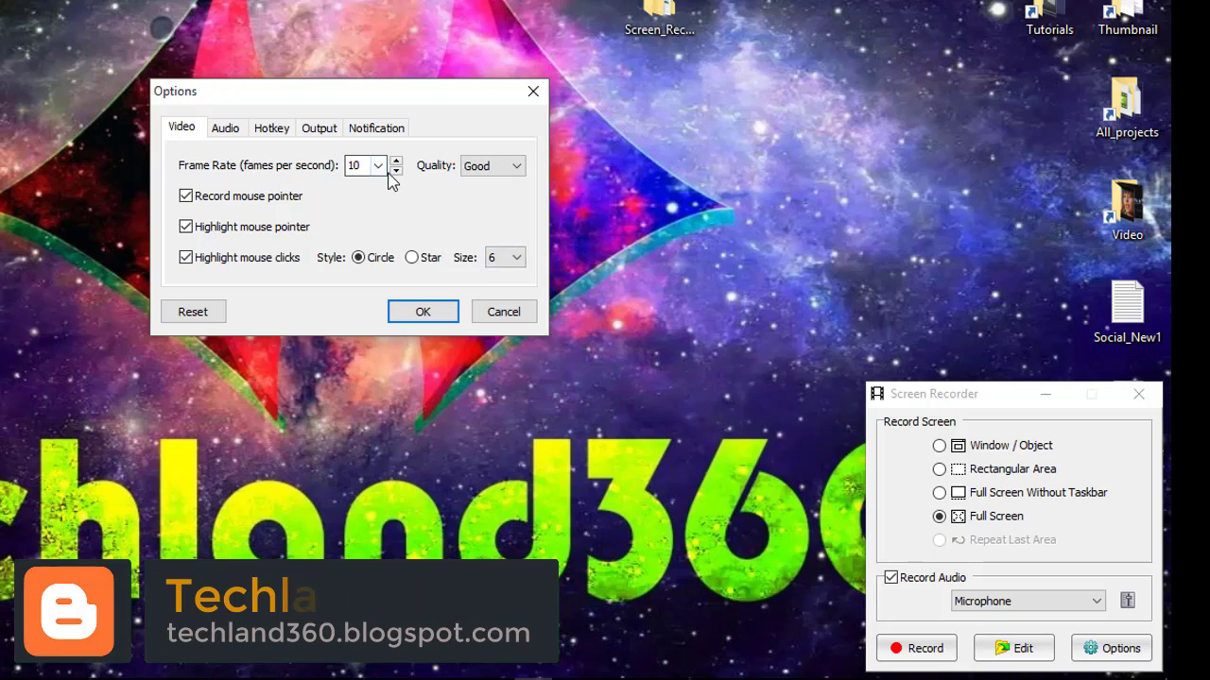
pyautogui.click(508, 167)
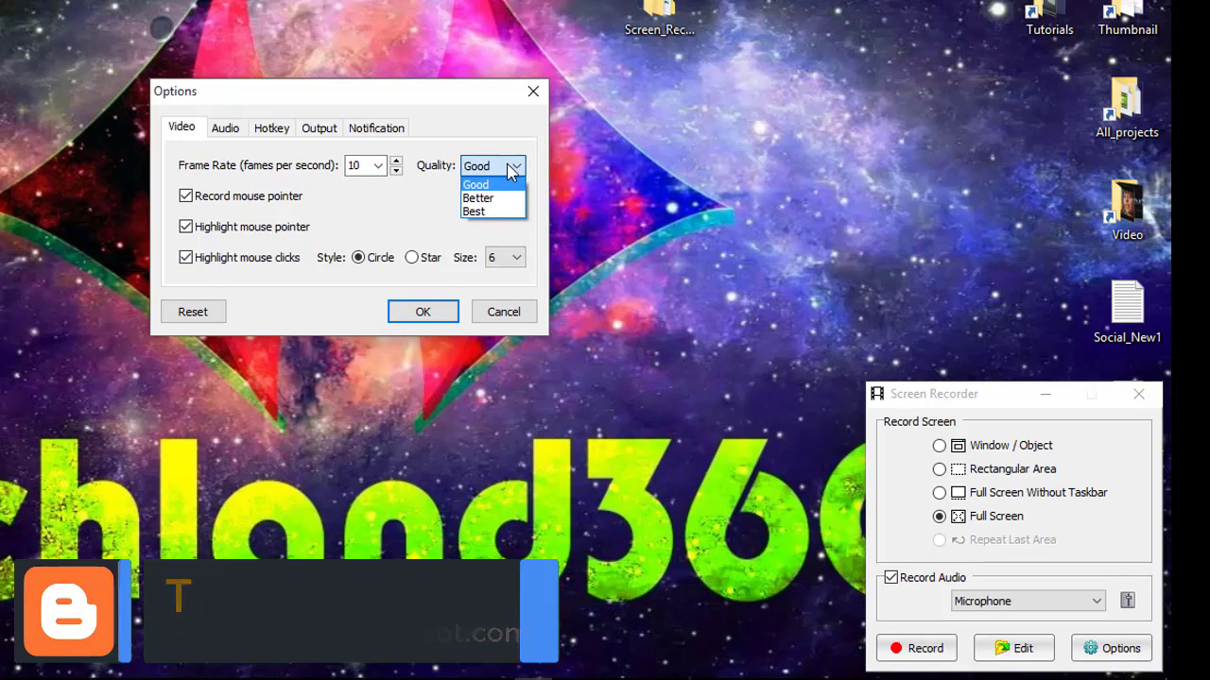
pyautogui.click(502, 163)
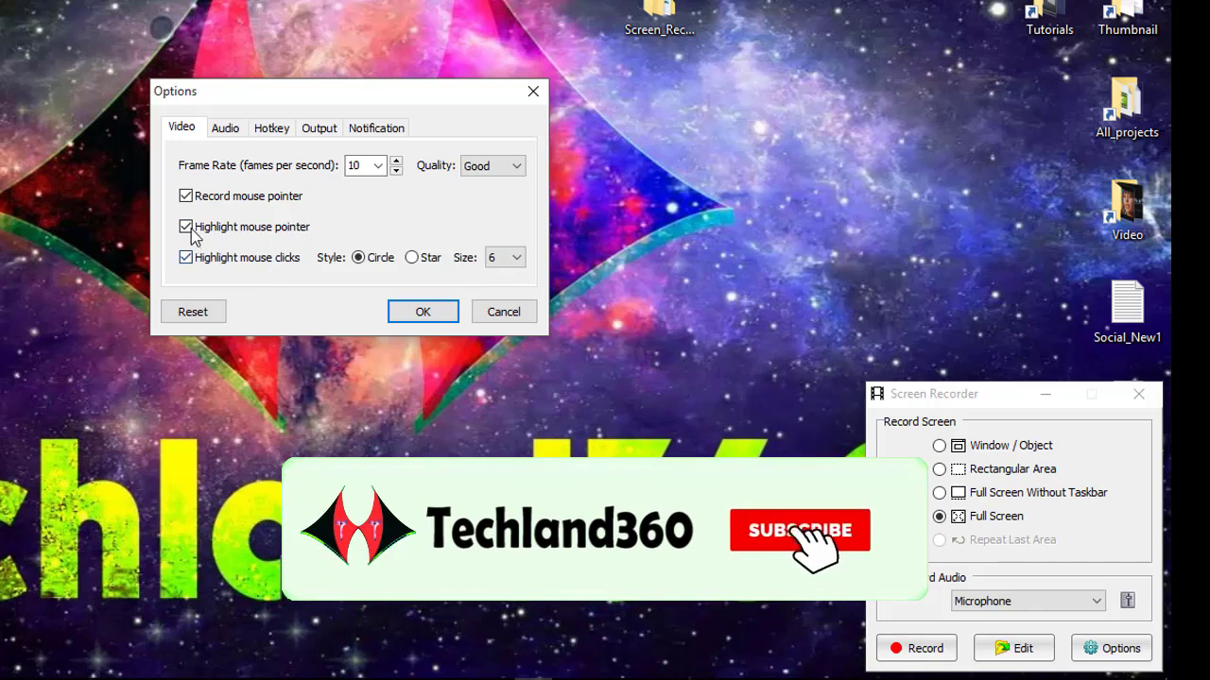
pyautogui.click(225, 128)
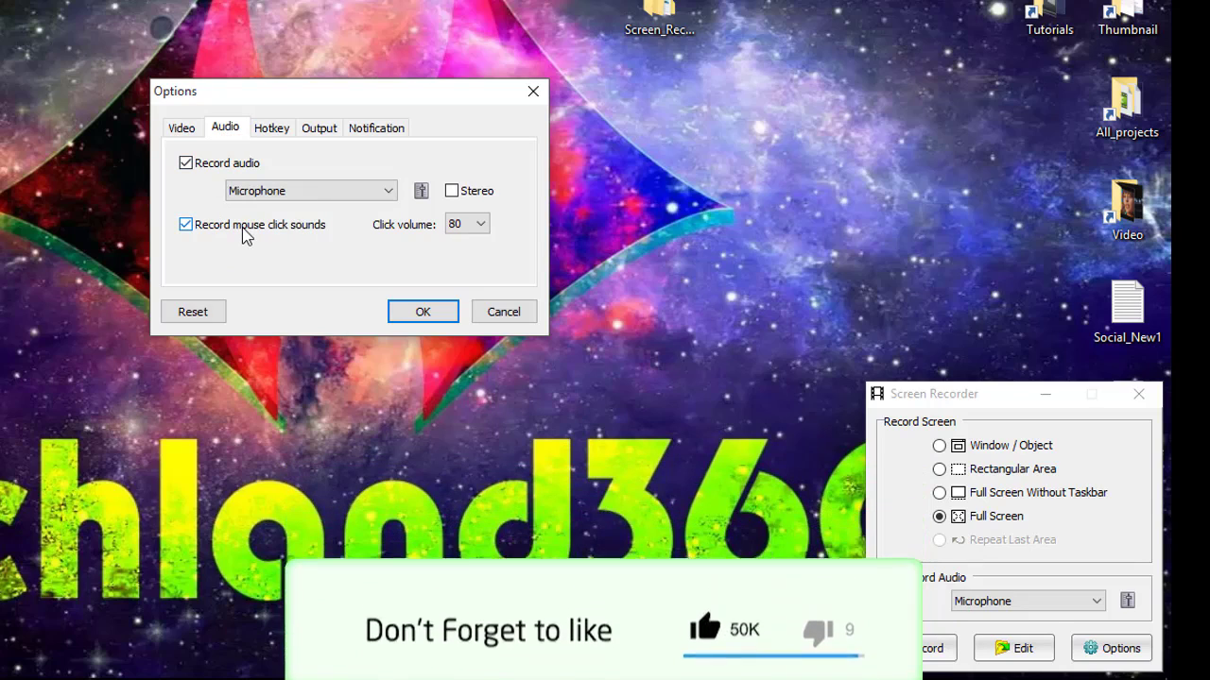
pyautogui.click(272, 128)
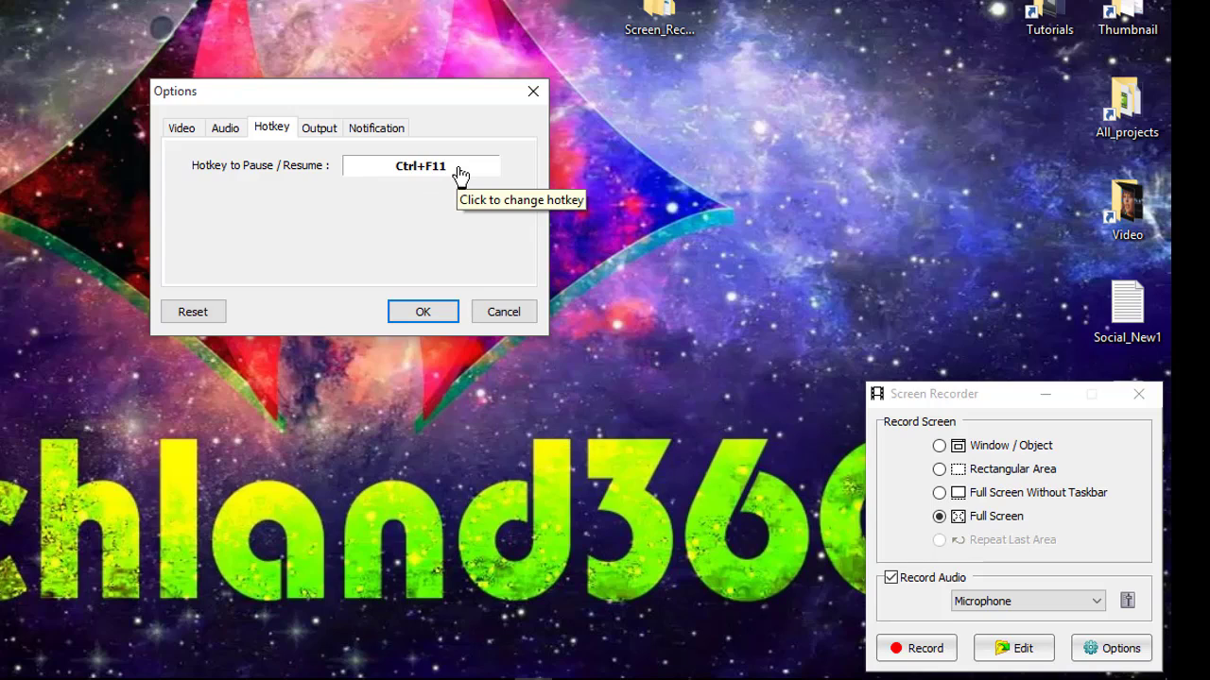
# Examine the output options with the file name template choices, and the notification setting for paused or resumed recordings
pyautogui.click(329, 133)
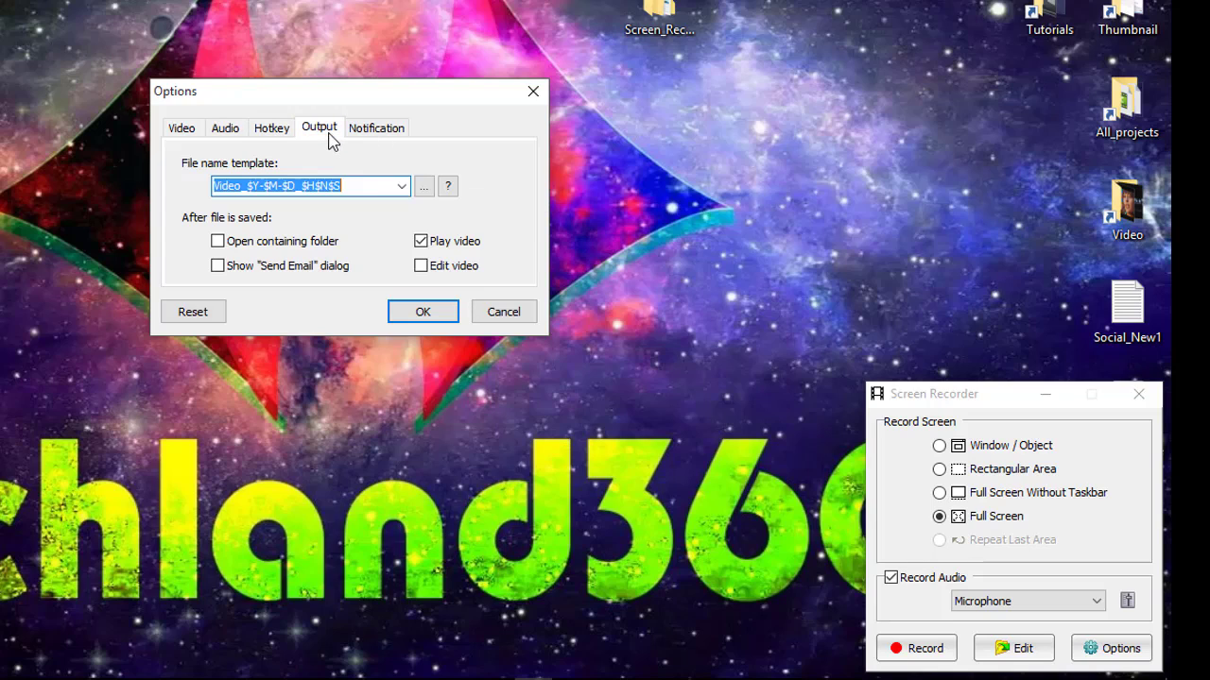
pyautogui.click(371, 184)
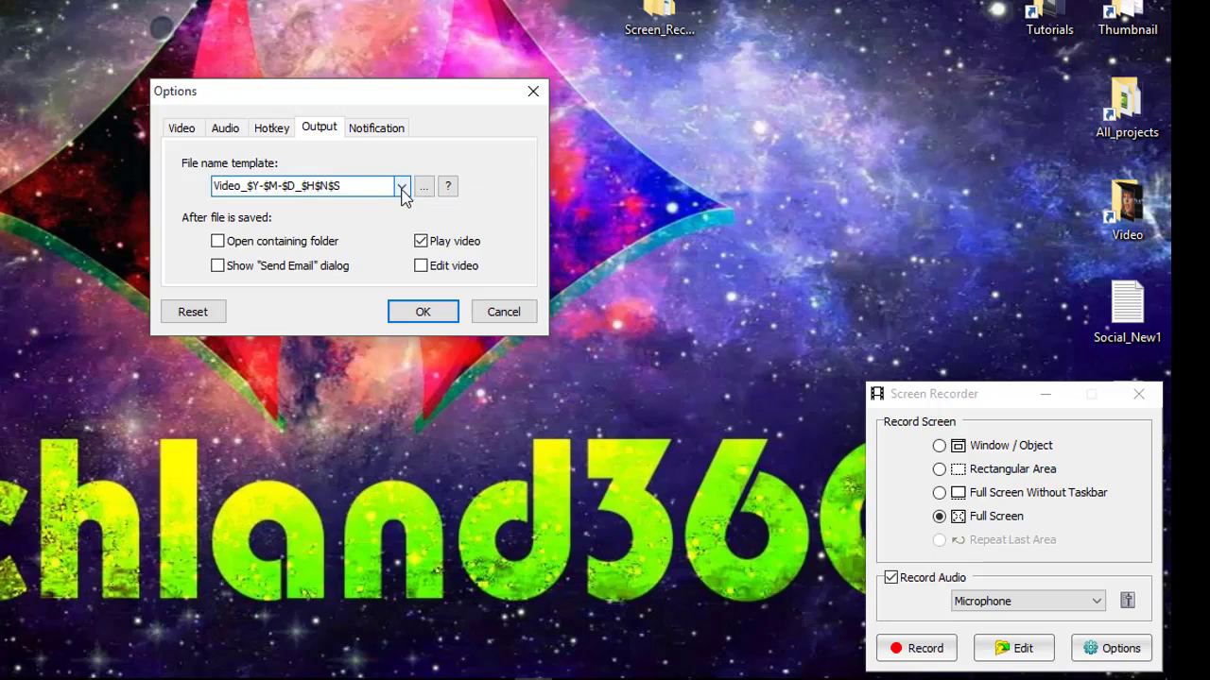
pyautogui.click(402, 186)
pyautogui.click(401, 194)
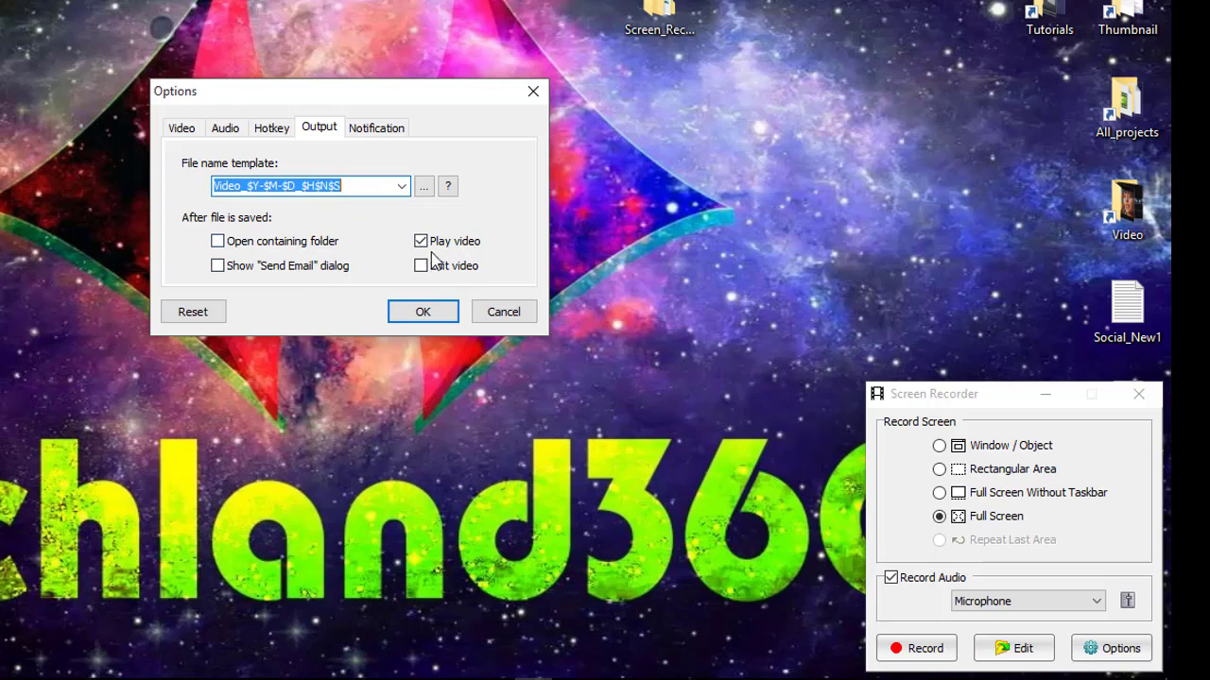
pyautogui.click(371, 136)
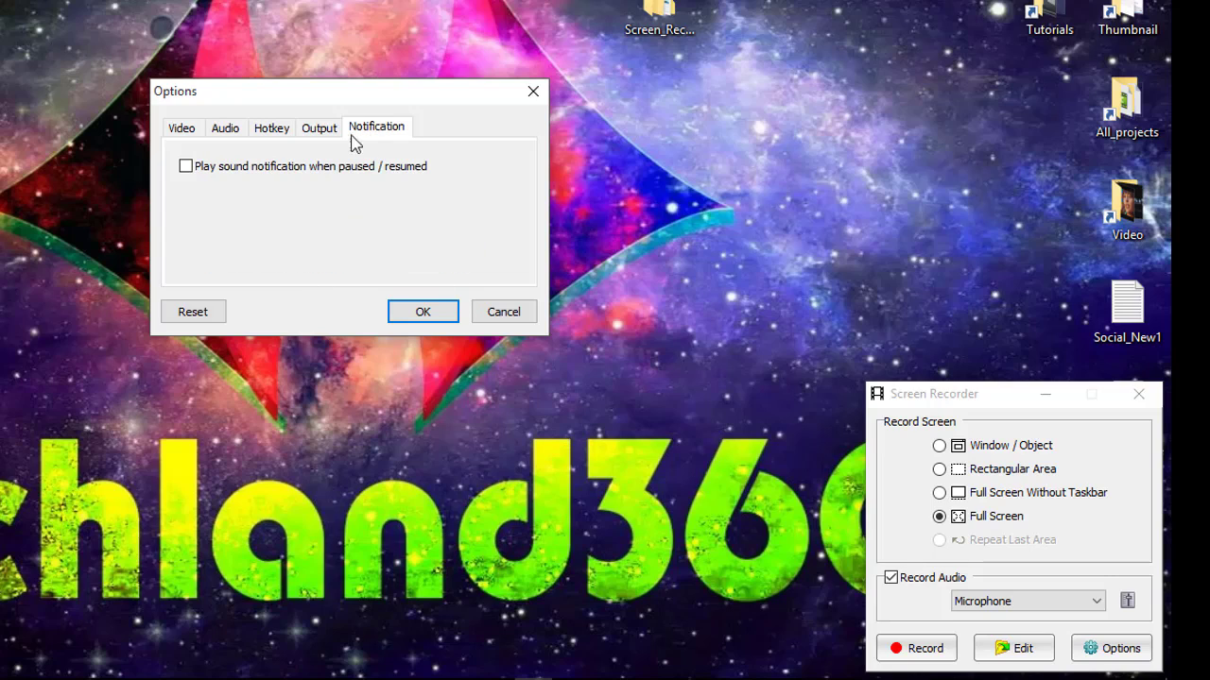
# Recheck the video and audio options, accept the settings and move the Screen Recorder window closer to the middle of the desktop
pyautogui.click(192, 132)
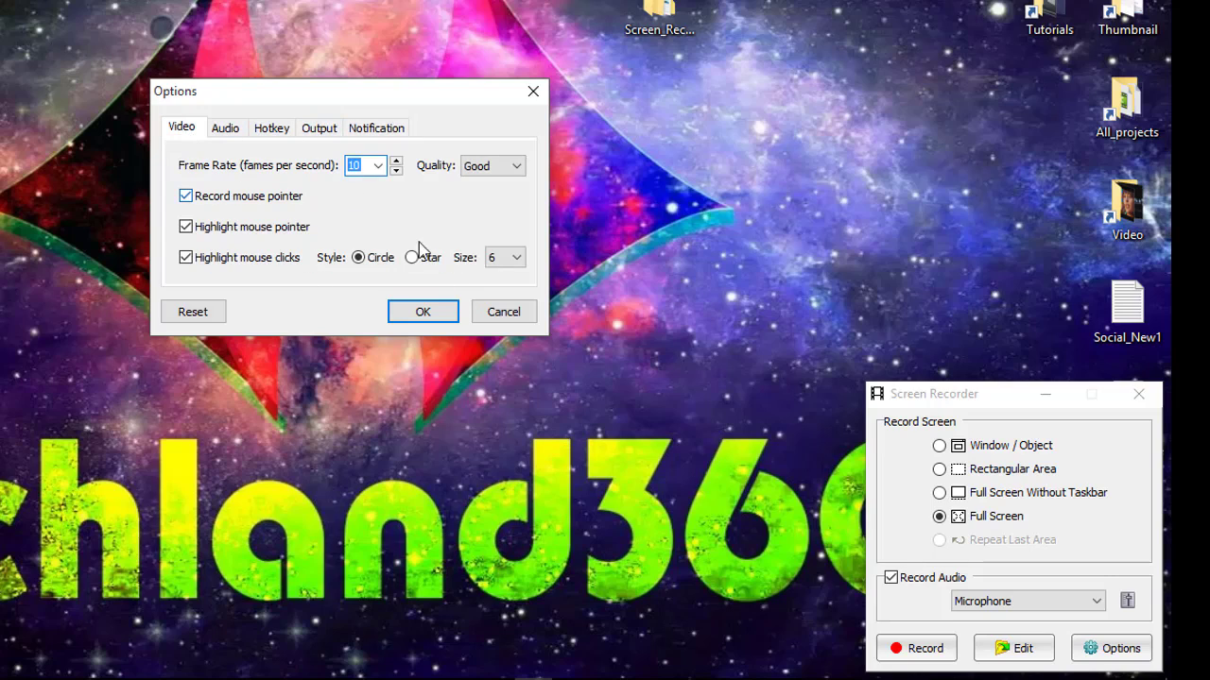
pyautogui.moveTo(386, 98); pyautogui.dragTo(393, 124)
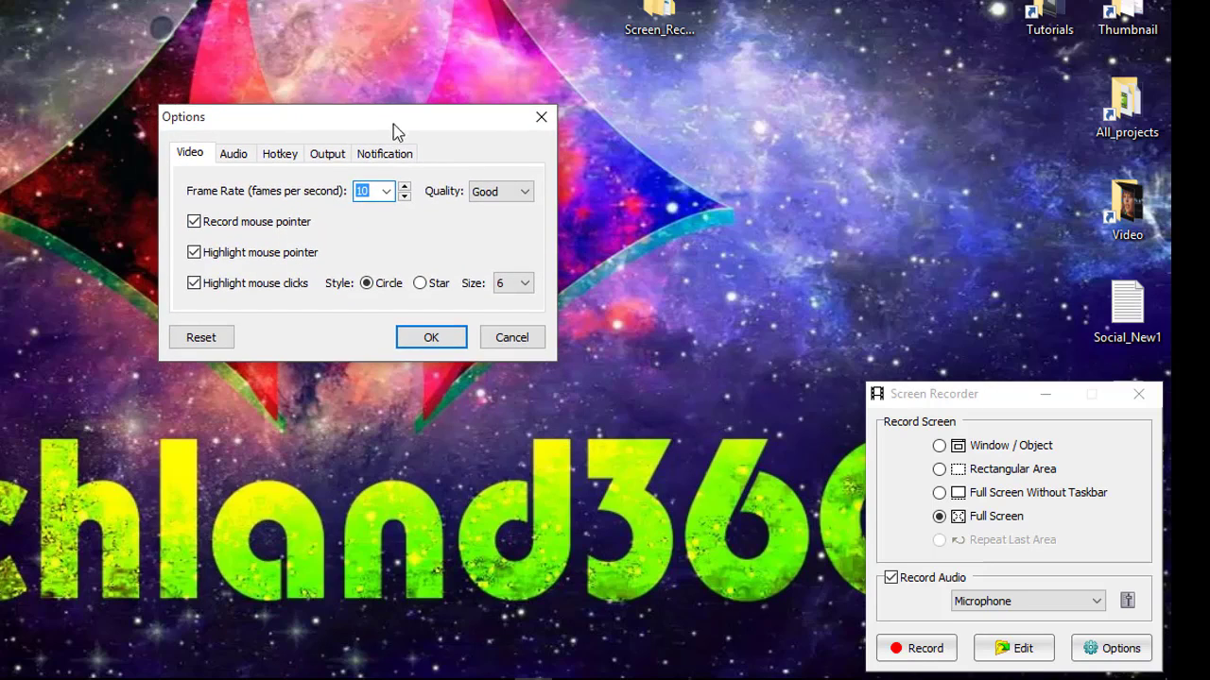
pyautogui.click(237, 154)
pyautogui.click(193, 153)
pyautogui.click(459, 340)
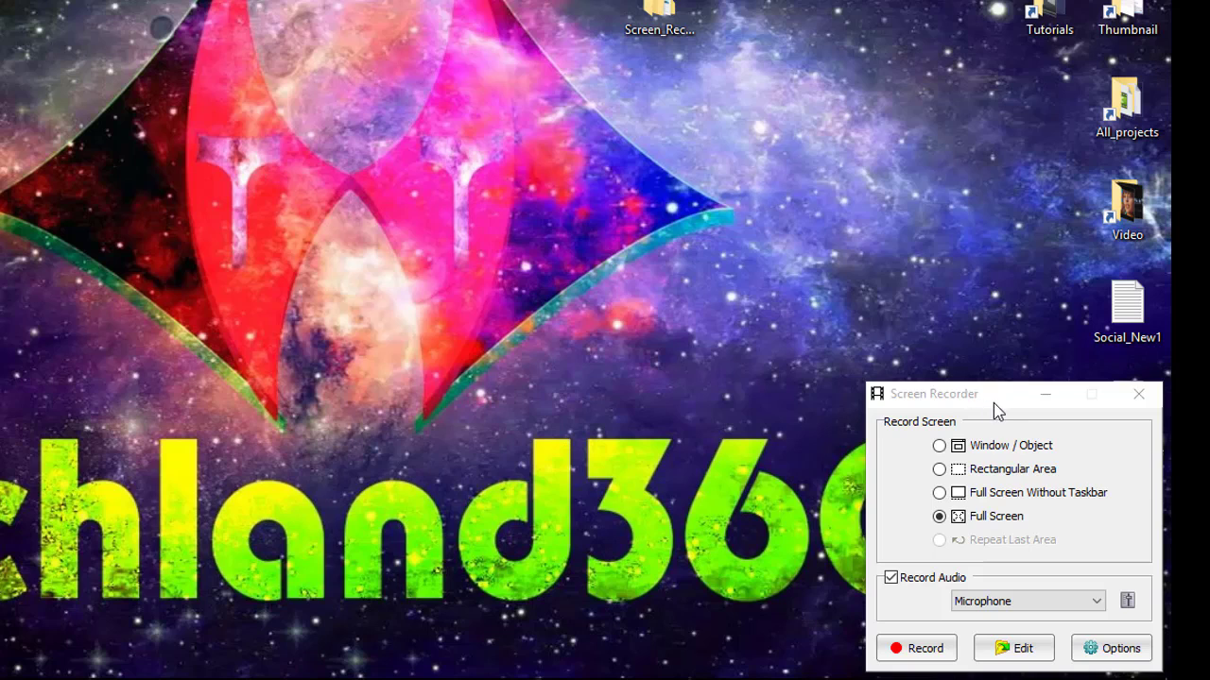
pyautogui.moveTo(1002, 400); pyautogui.dragTo(845, 177)
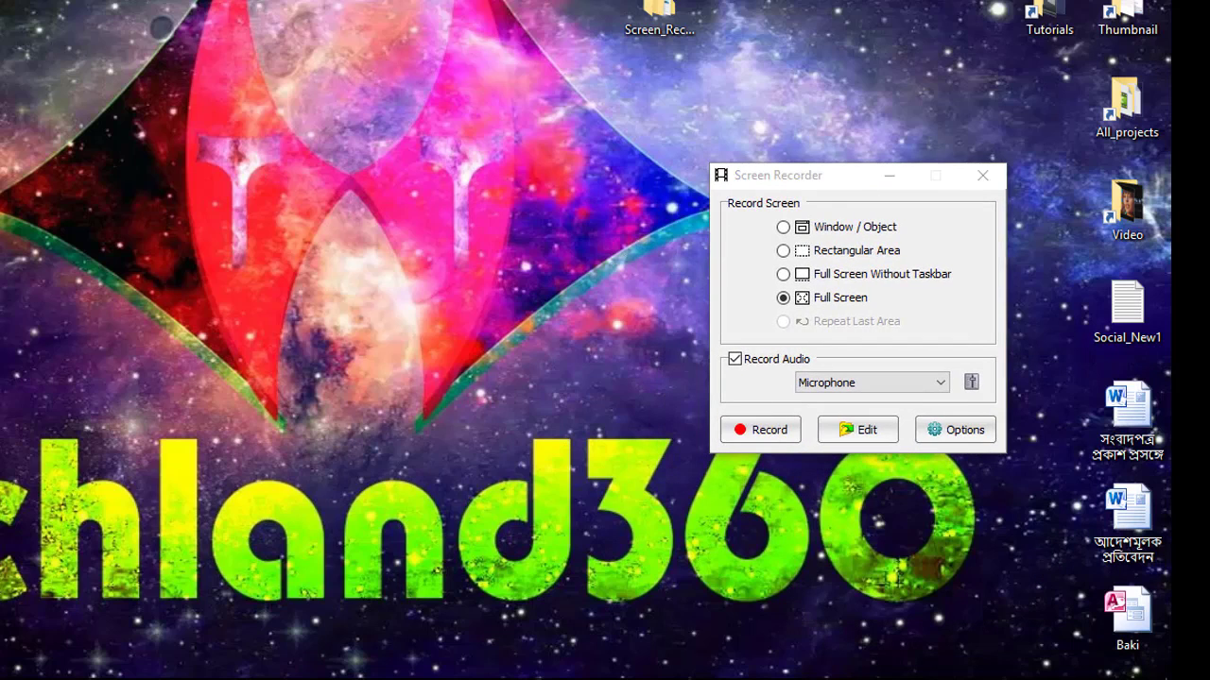